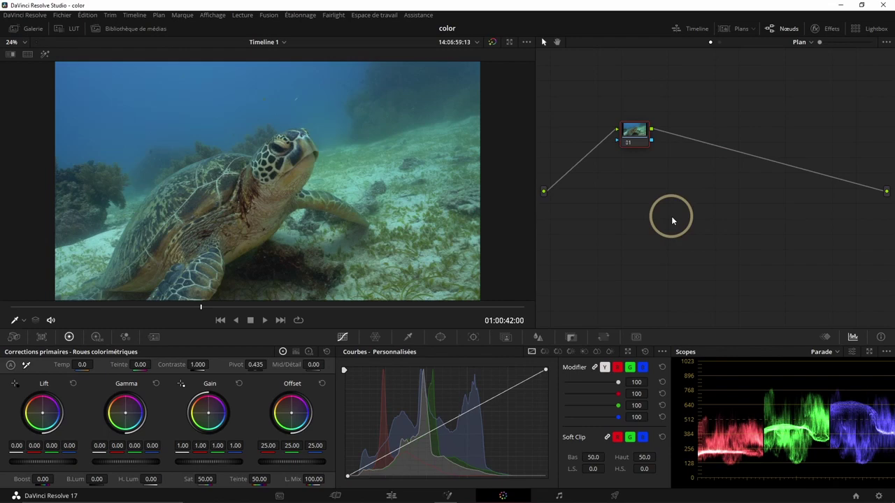
Browse the gallery's timeline stills, the LUT library and the media pool, and close the browser
click(31, 30)
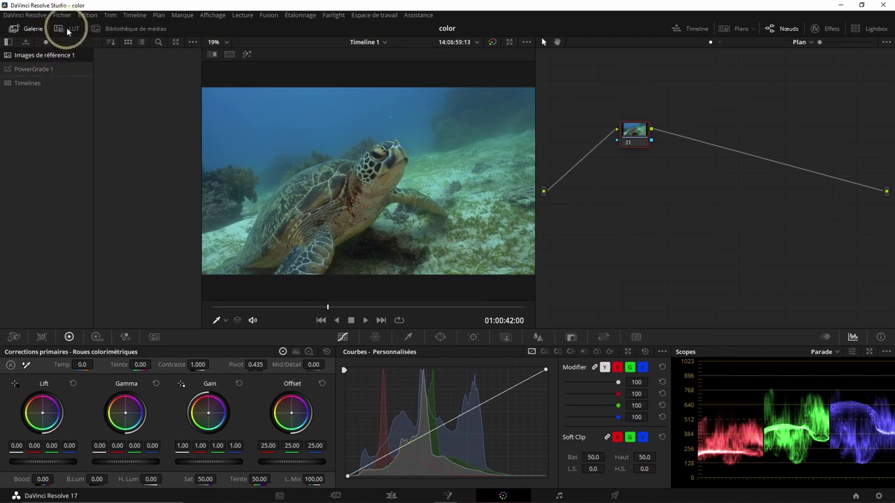
click(30, 83)
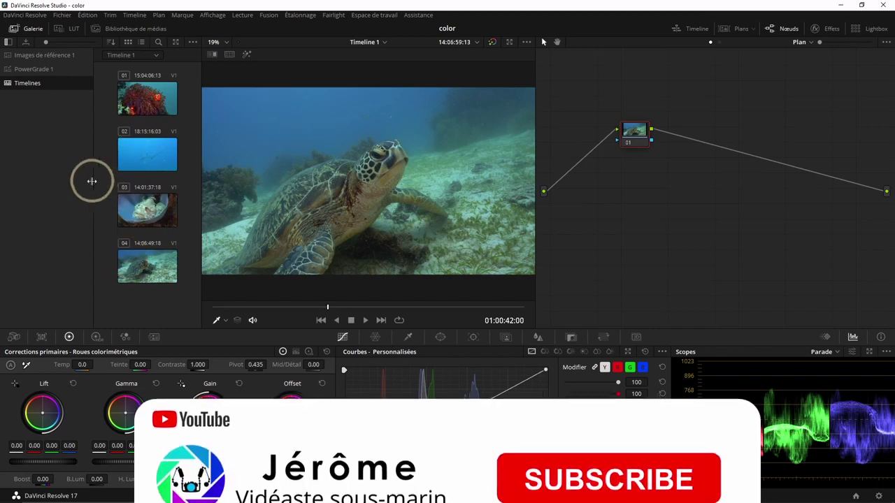
click(62, 30)
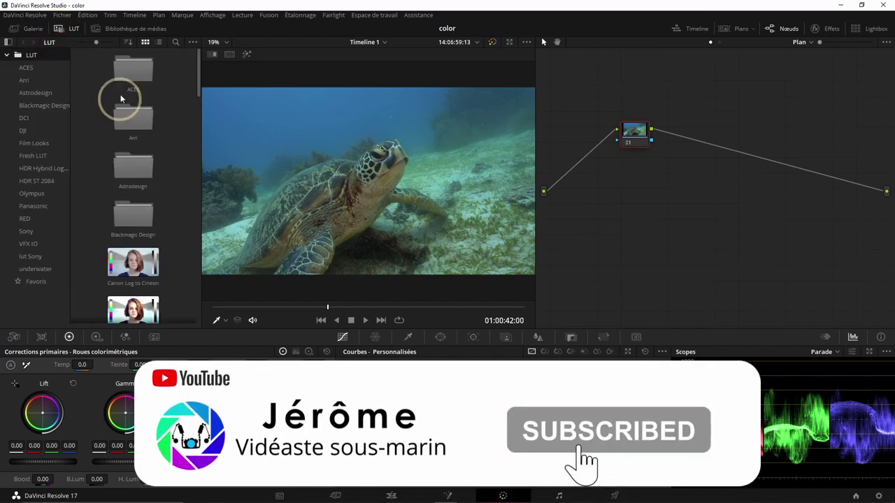
click(129, 29)
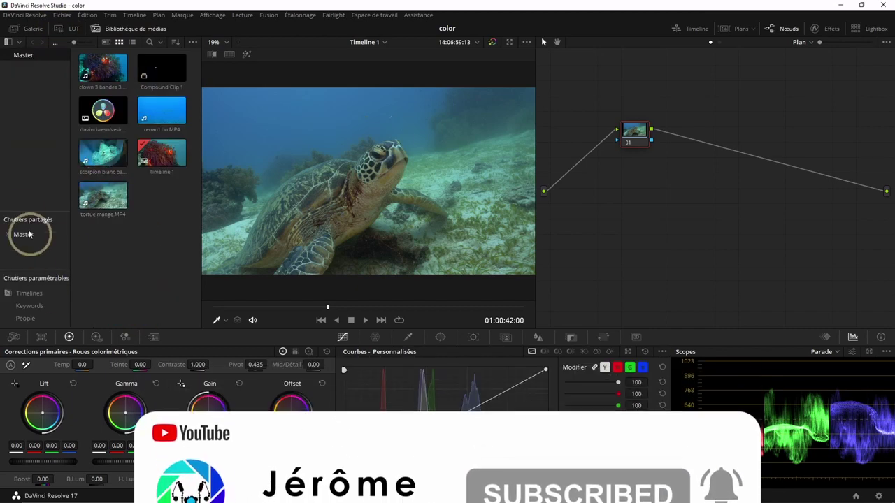
click(124, 29)
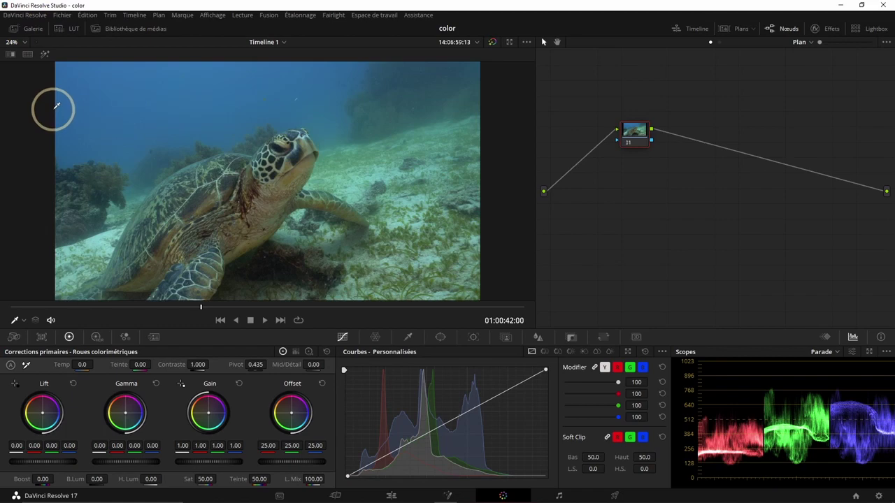
View the mini timeline and the clip thumbnails one after the other, leaving both hidden and the node graph shown
click(689, 30)
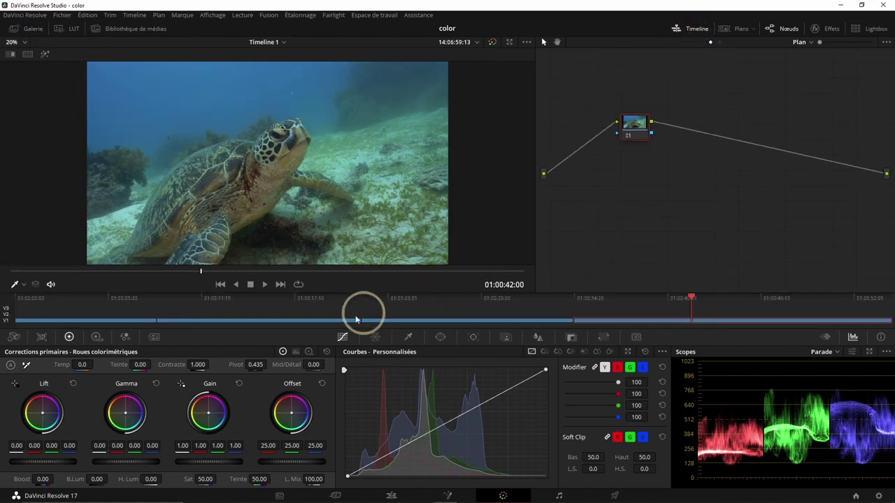
click(689, 29)
click(741, 29)
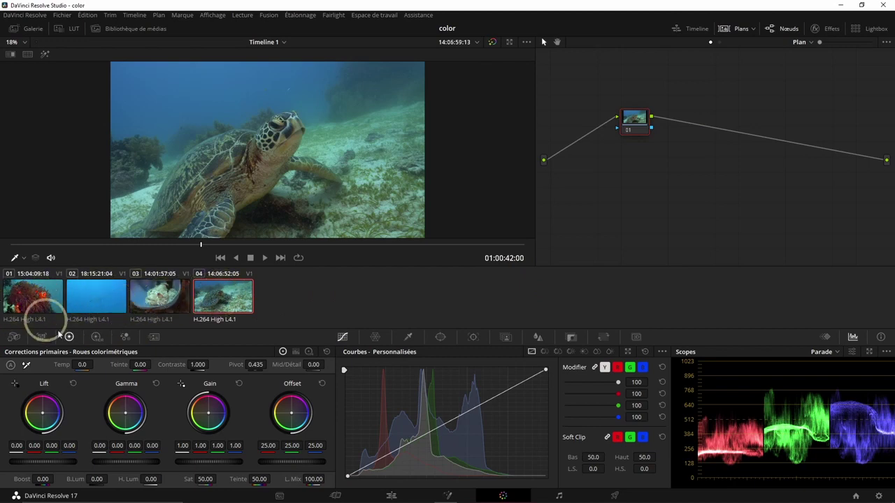
click(760, 33)
click(781, 30)
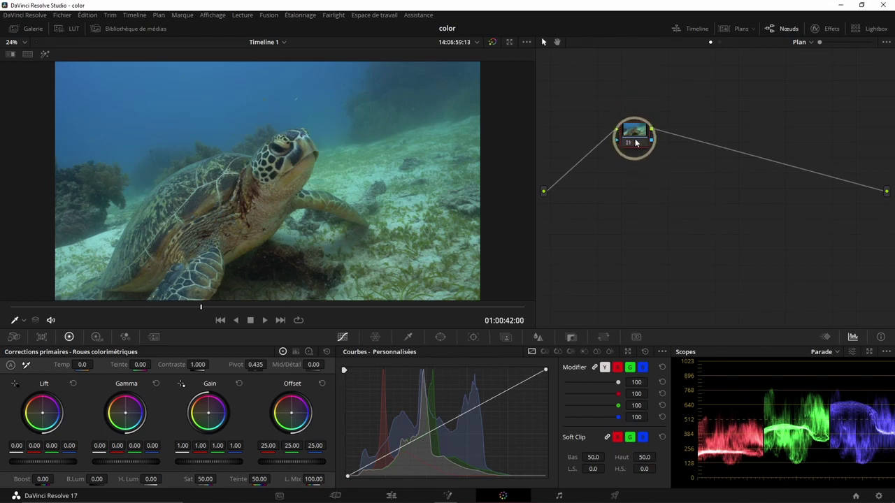
Insert two serial nodes before the turtle clip's existing node and label the last node in the chain wb
key(shift+s)
key(shift+s)
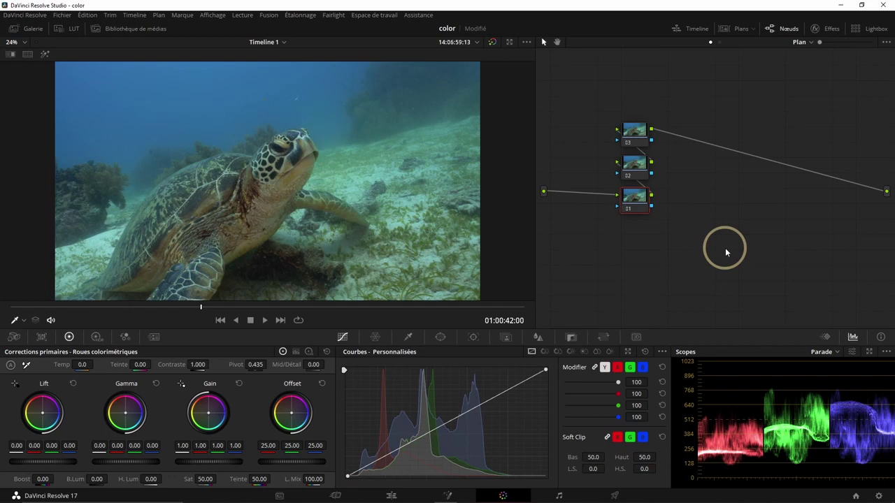
right_click(632, 131)
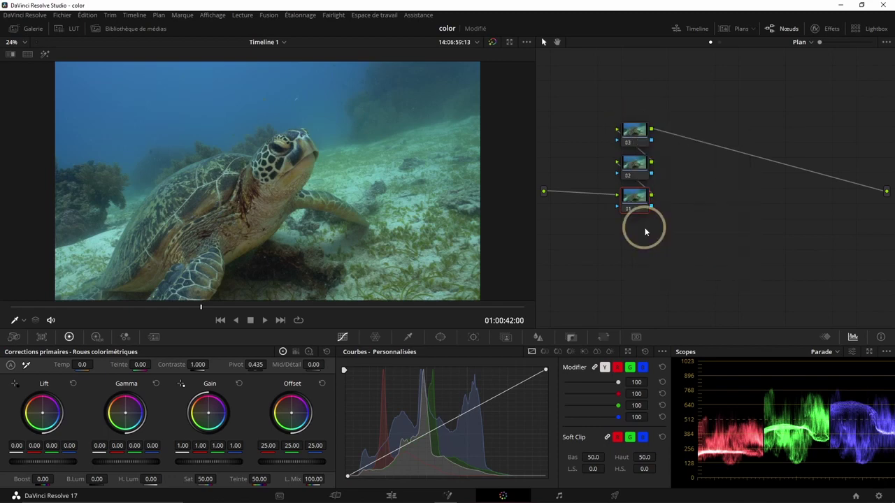
text(wb)
key(Return)
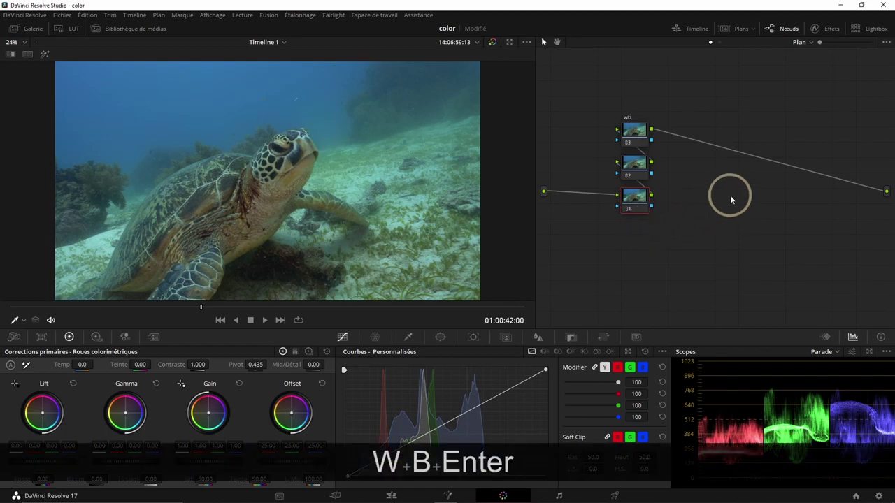
Toggle the node graph display off and on, and look at the ResolveFX effects library before closing it
click(769, 29)
click(769, 29)
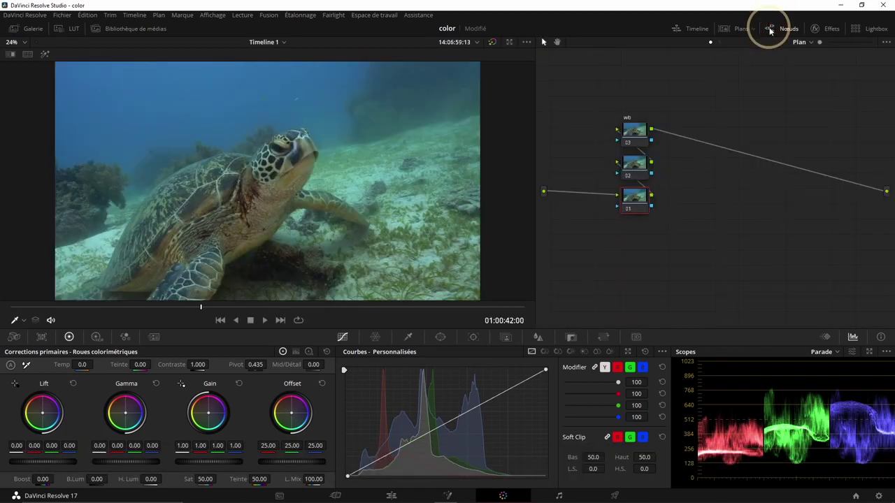
click(826, 32)
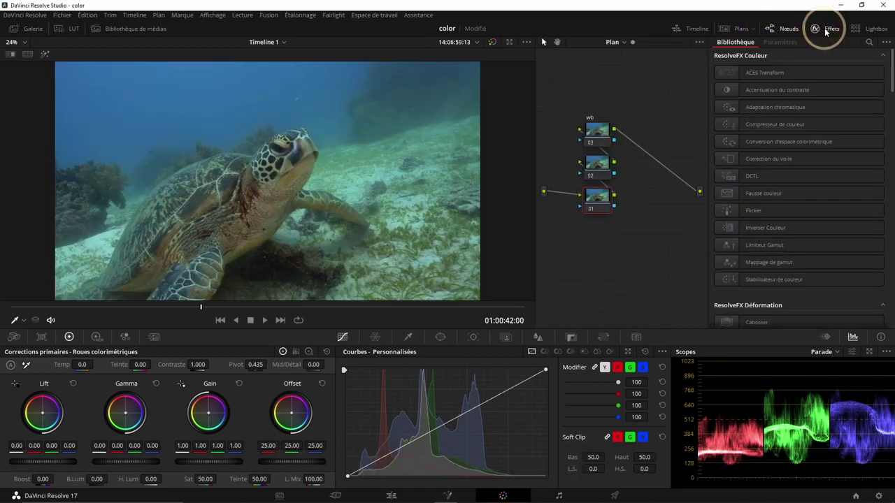
click(825, 31)
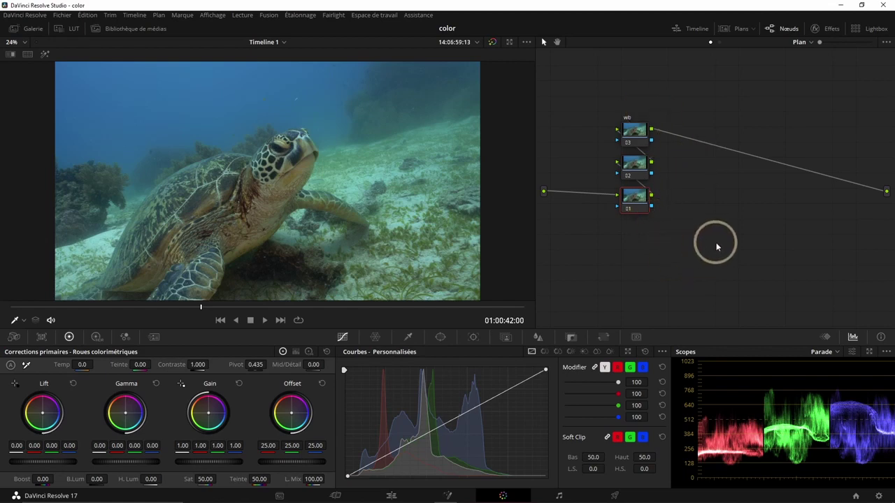
Widen the viewer area at the expense of the node graph and sample the seabed beside the turtle
drag(535, 213, 588, 221)
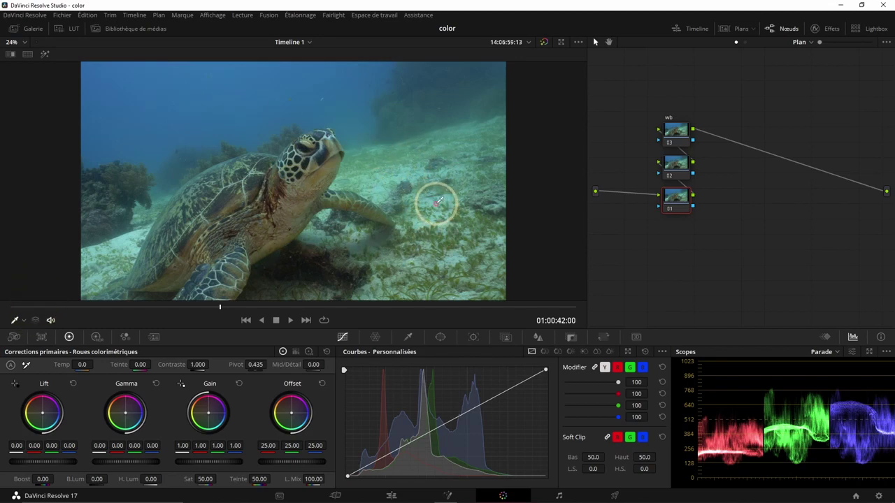
click(436, 204)
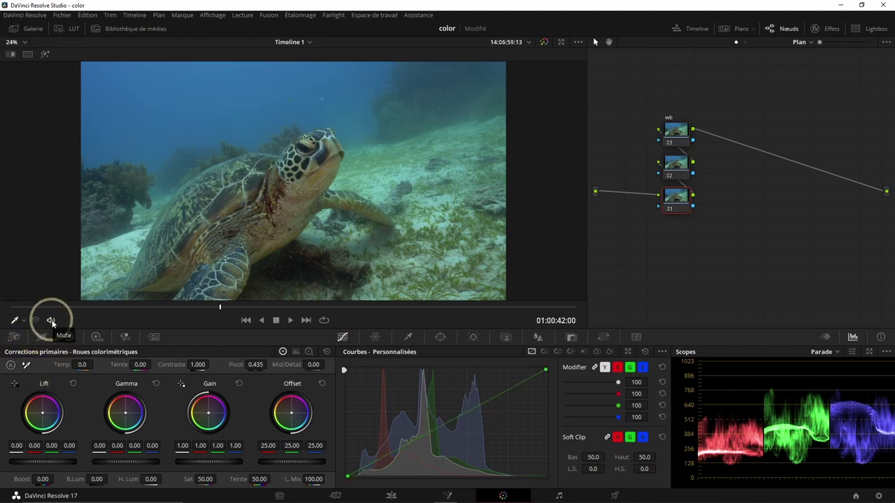
Examine the color match chart options, HDR wheels and RGB mixer, and return to the primary color wheels
click(42, 337)
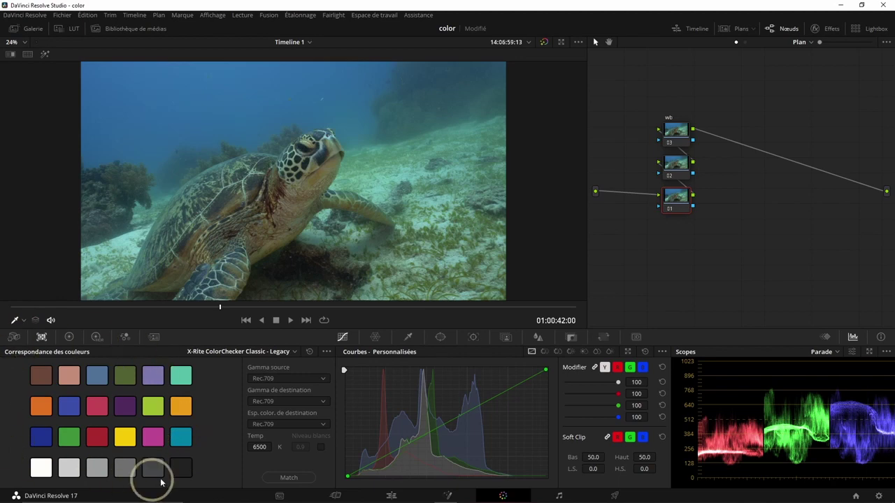
click(295, 351)
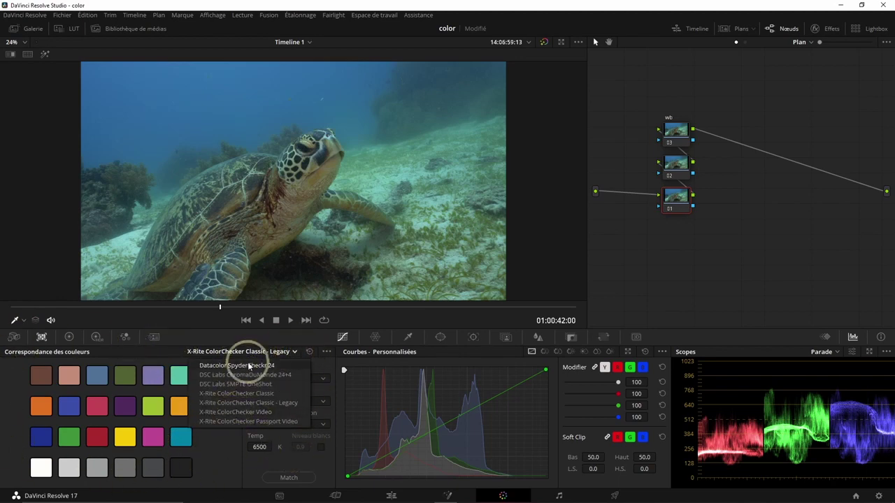
click(221, 448)
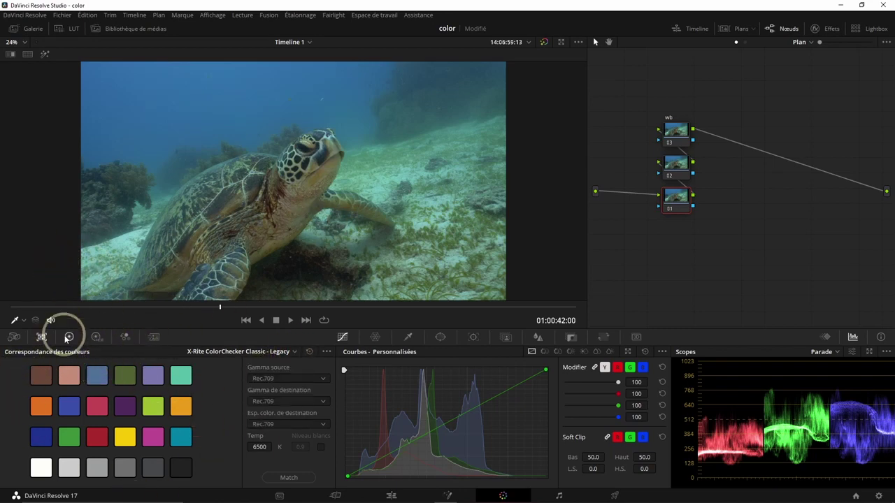
click(68, 337)
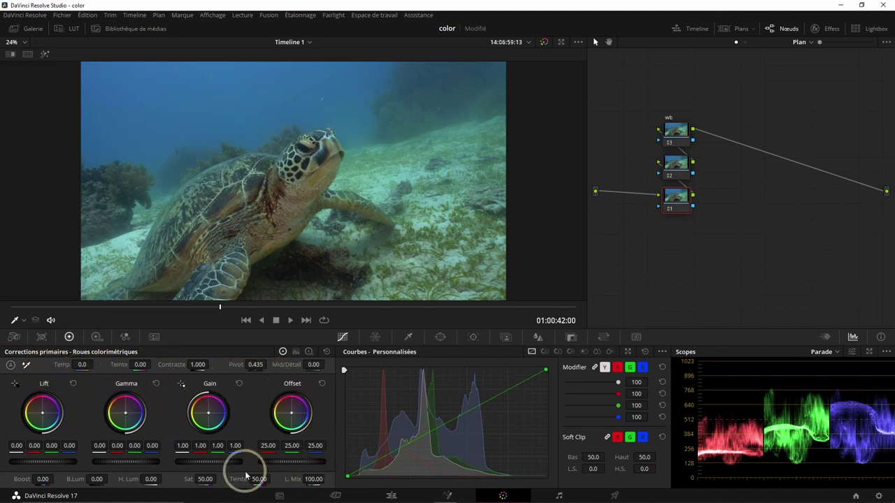
click(97, 337)
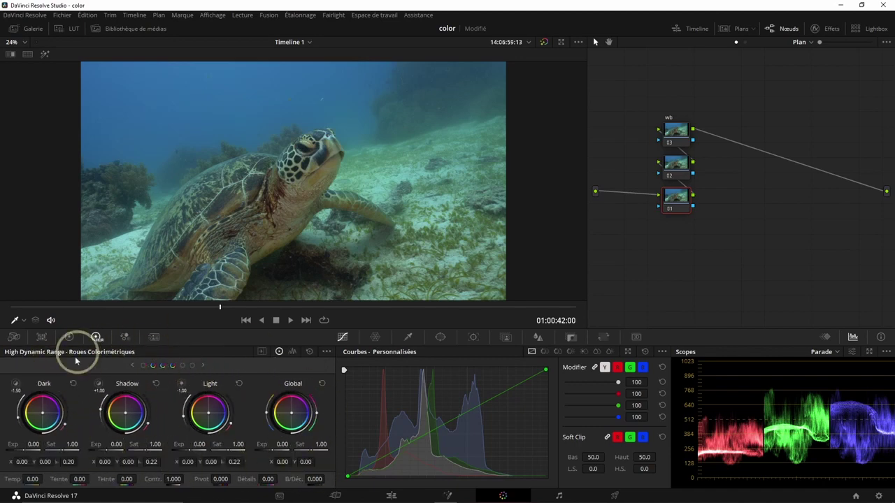
click(125, 337)
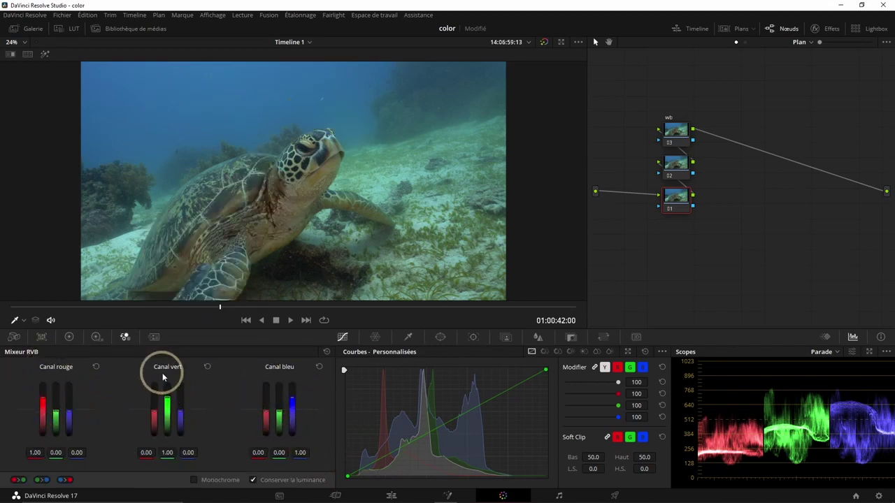
click(69, 337)
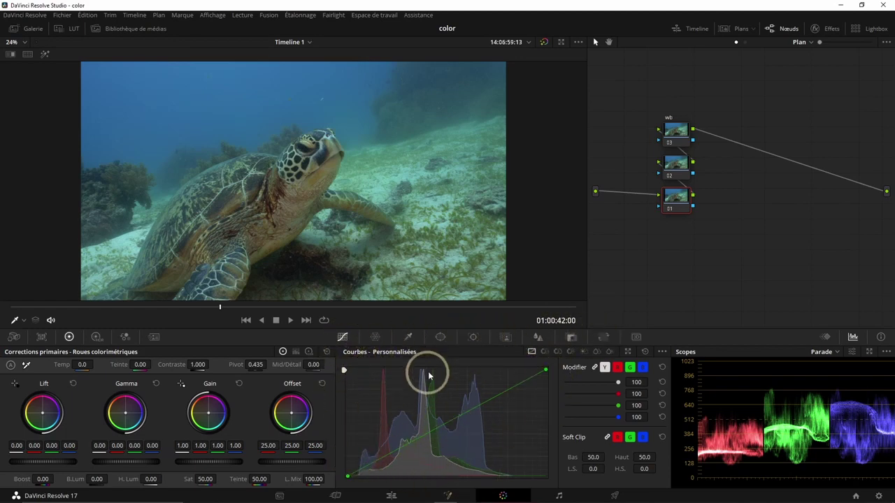
Shape node 01's custom curve into an S by raising the highlights and lowering the shadows for more contrast
drag(533, 378, 530, 371)
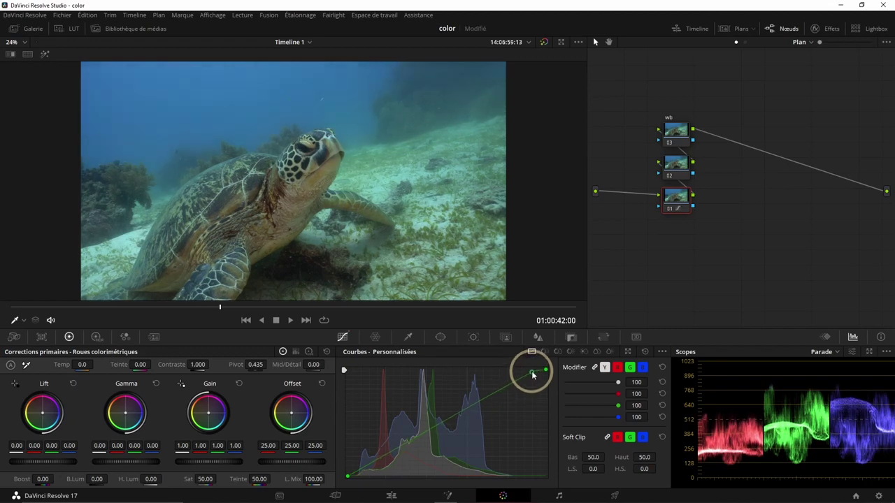
drag(362, 468, 367, 473)
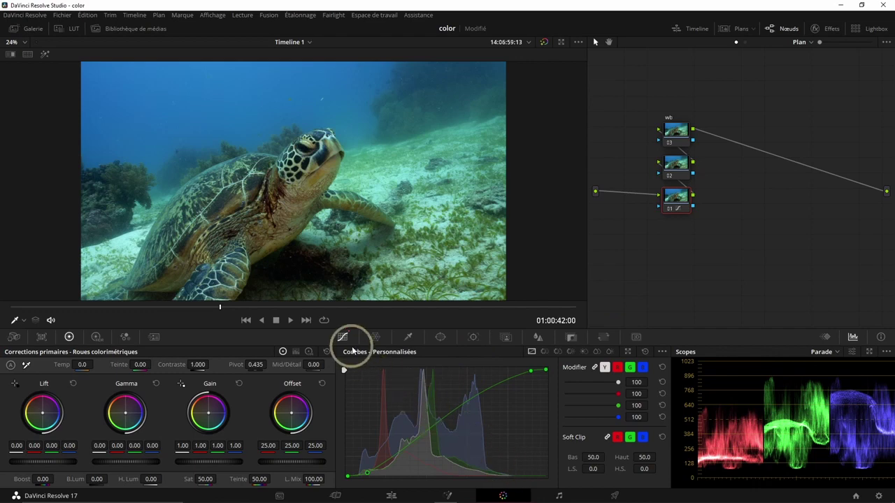
Use the Color Warper to make the water a deeper blue, then try turning the turtle's skin magenta and undo that change
click(376, 337)
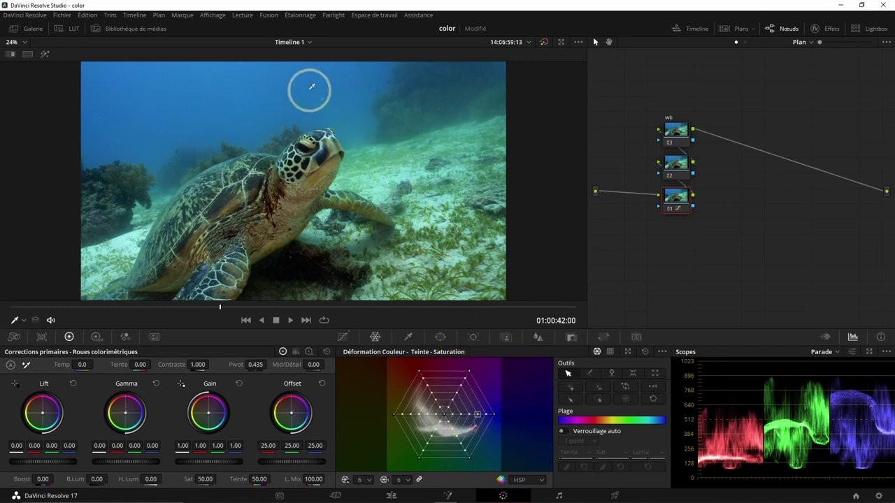
drag(165, 102, 173, 103)
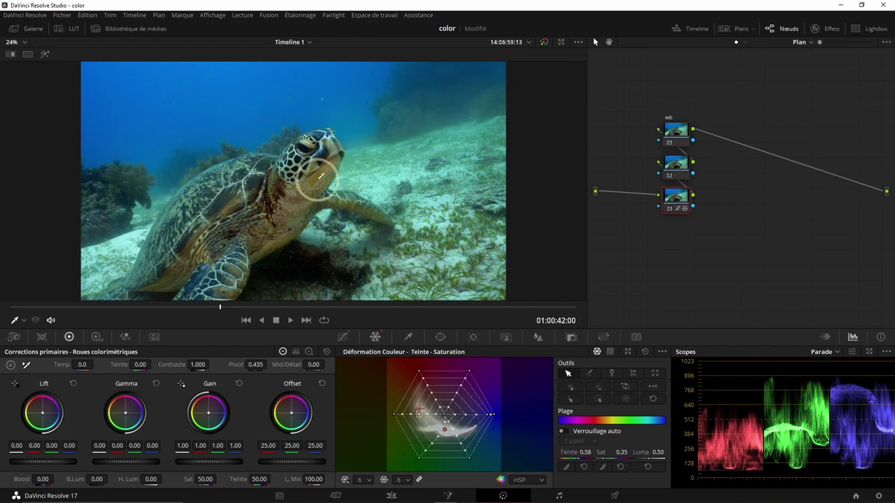
drag(316, 176, 360, 73)
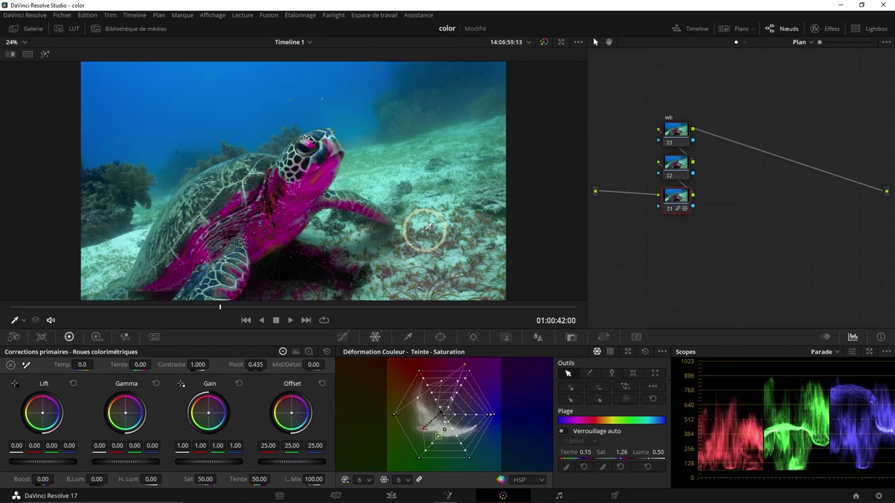
key(ctrl+z)
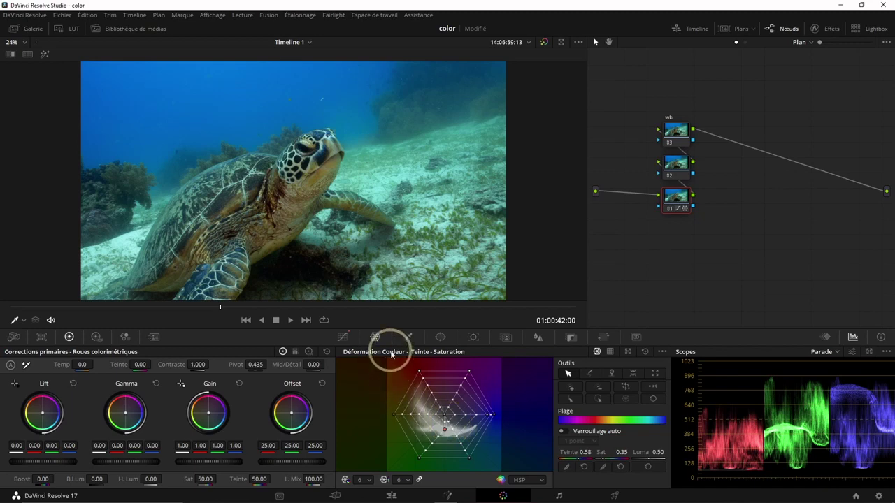
Isolate the blue water with the HSL qualifier and tint it green with the Offset wheel at 1.04, 35.33 and -9.10
click(408, 338)
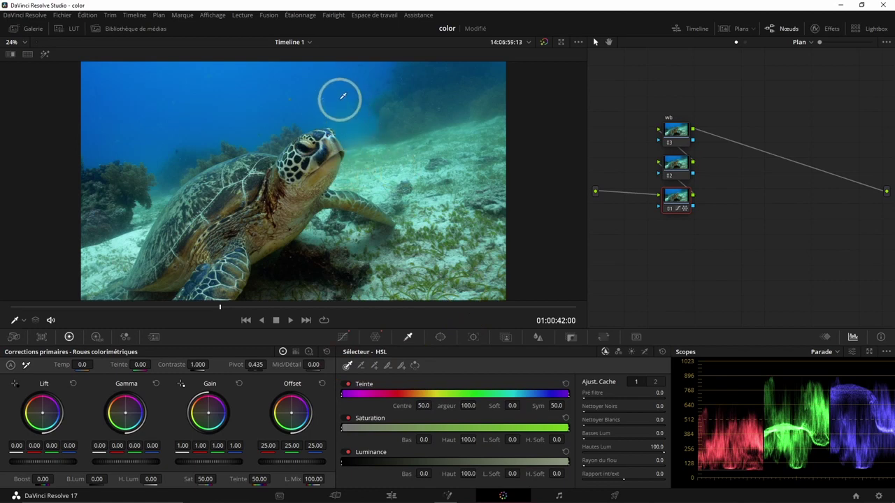
click(253, 95)
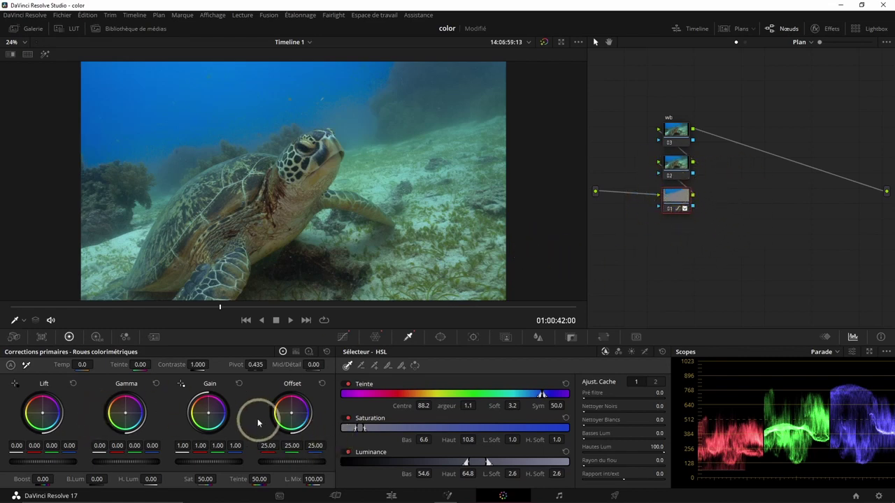
drag(292, 415, 202, 482)
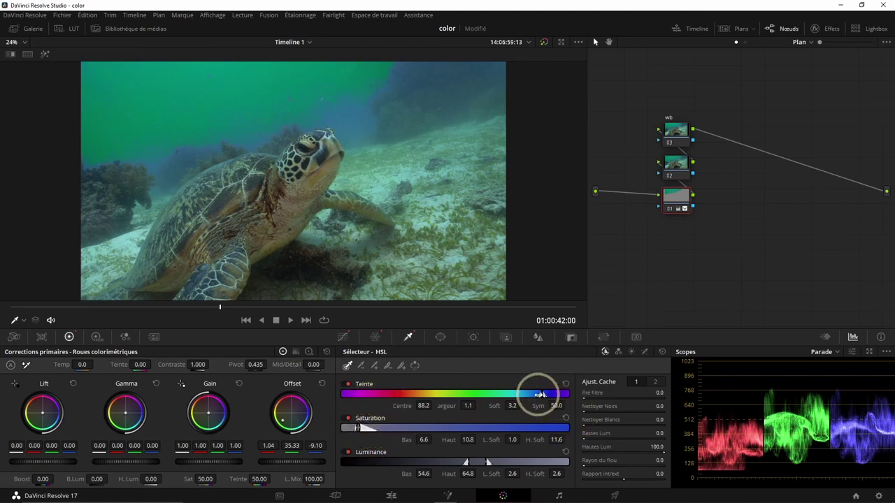
Widen the qualifier's hue range to width 22.5 with softness 45.0, and reset all grades on node 01
drag(540, 394, 585, 400)
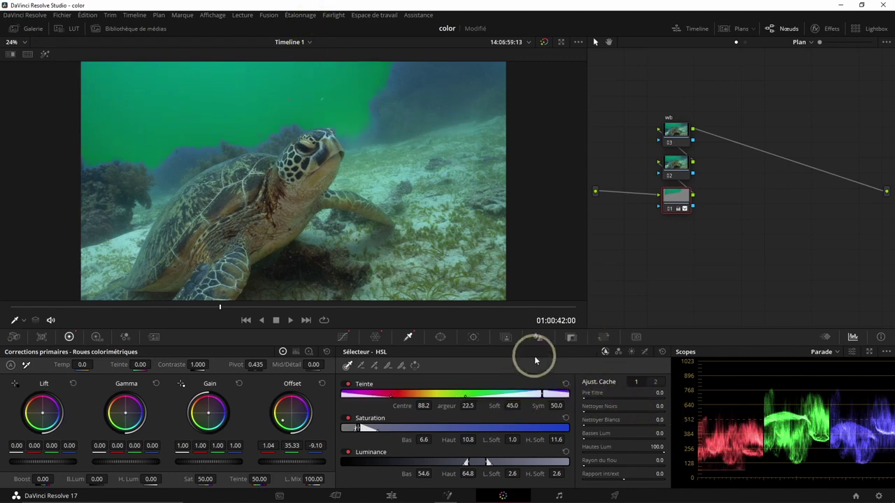
key(shift+Home)
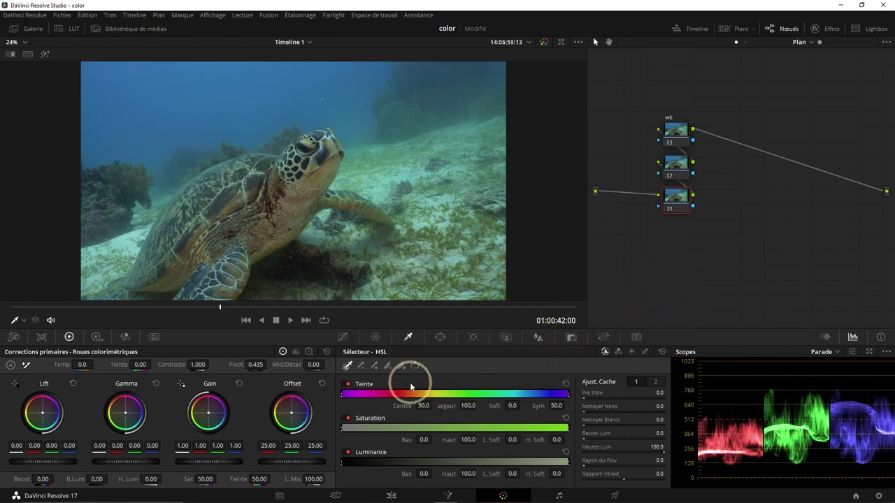
Draw a circular Power Window on node 01, fitted around the turtle's head at size 22.08 and aspect 59.14, with softness 4.77
click(440, 337)
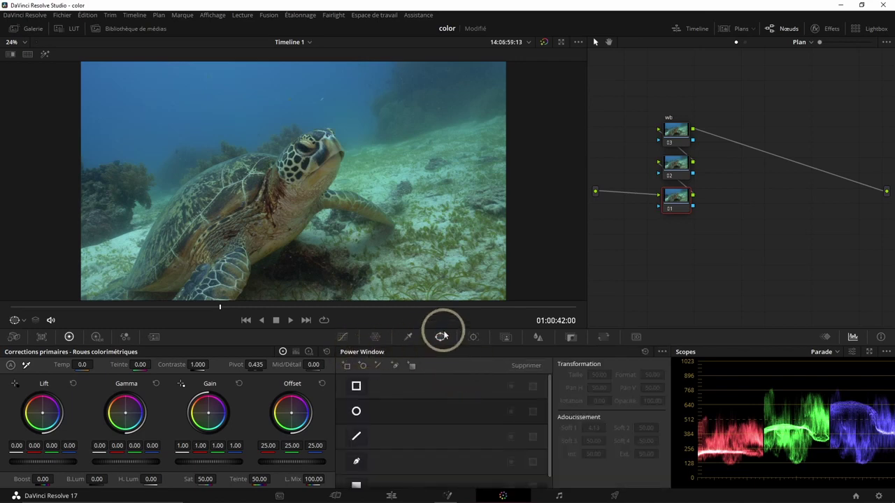
click(357, 411)
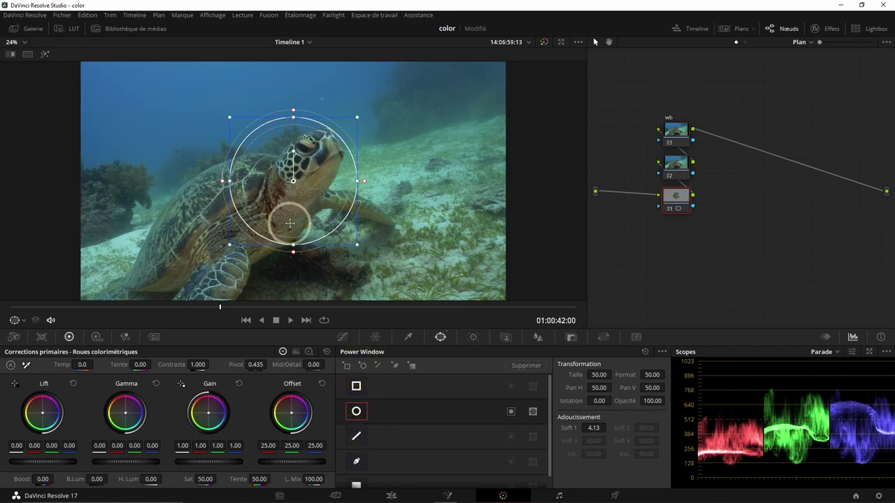
drag(294, 248, 294, 210)
drag(230, 181, 327, 155)
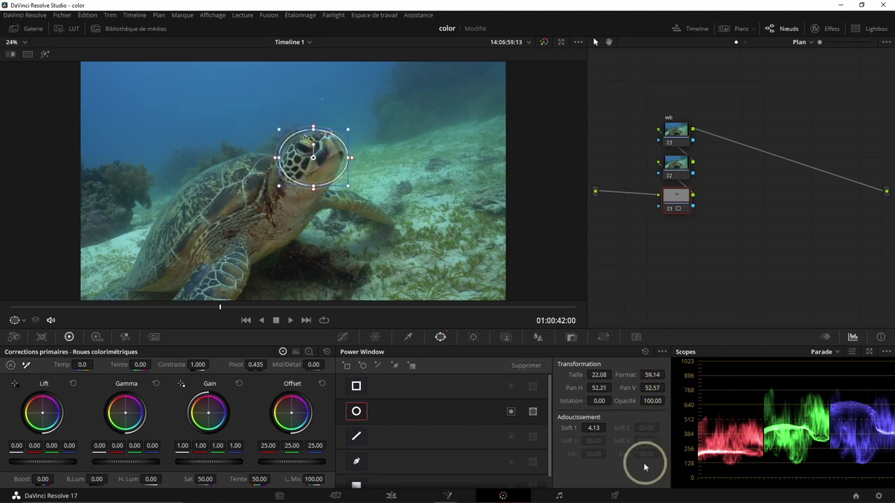
drag(608, 428, 603, 427)
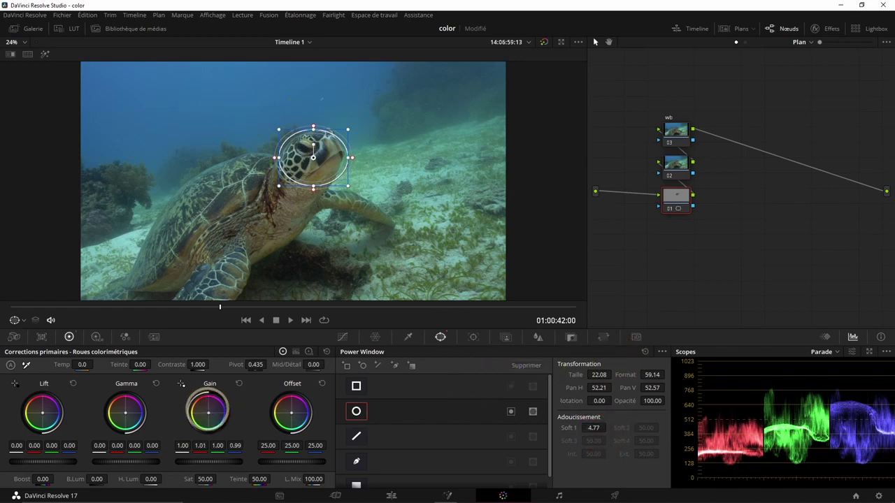
Tint the windowed head orange with Gain at 1.39, 0.91 and 0.75, and invert the window so the tint affects everything else
drag(207, 409, 187, 374)
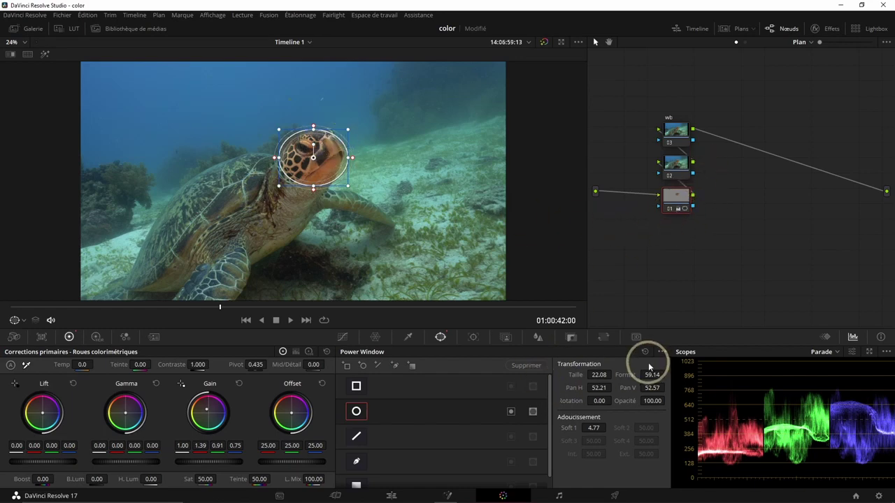
click(511, 412)
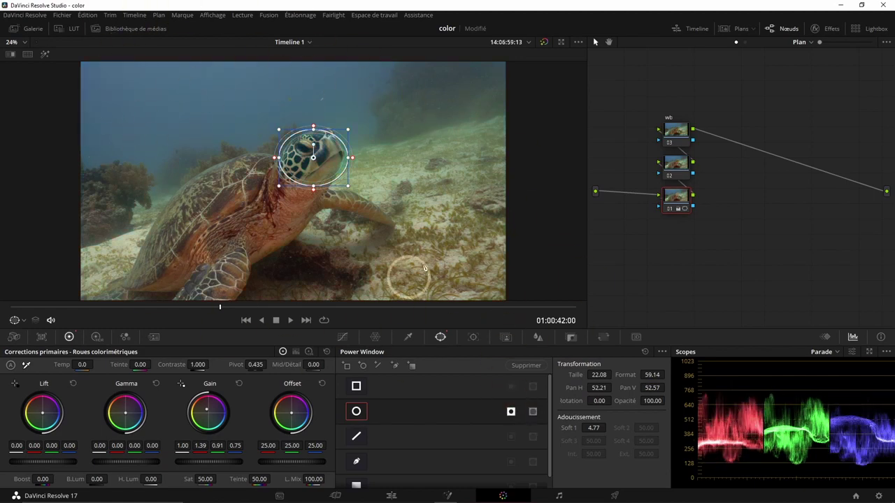
Add a second circular window over the shell, rotated -49.97 with softness 0.00, and shift the Offset to 18.74, 26.15 and 31.36
click(362, 368)
drag(254, 200, 181, 227)
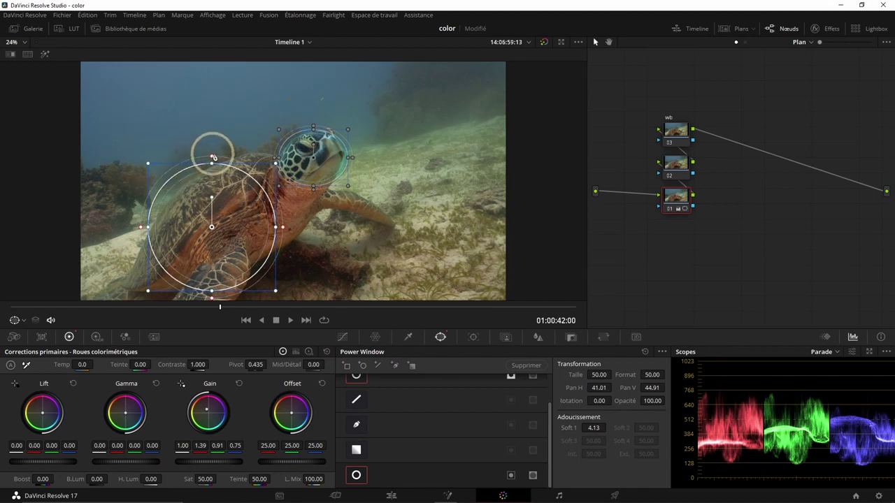
drag(214, 157, 180, 201)
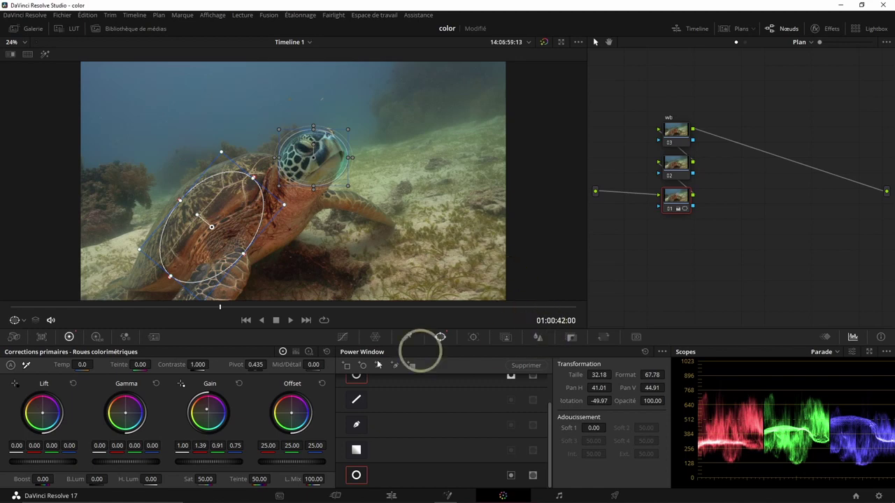
drag(294, 417, 314, 411)
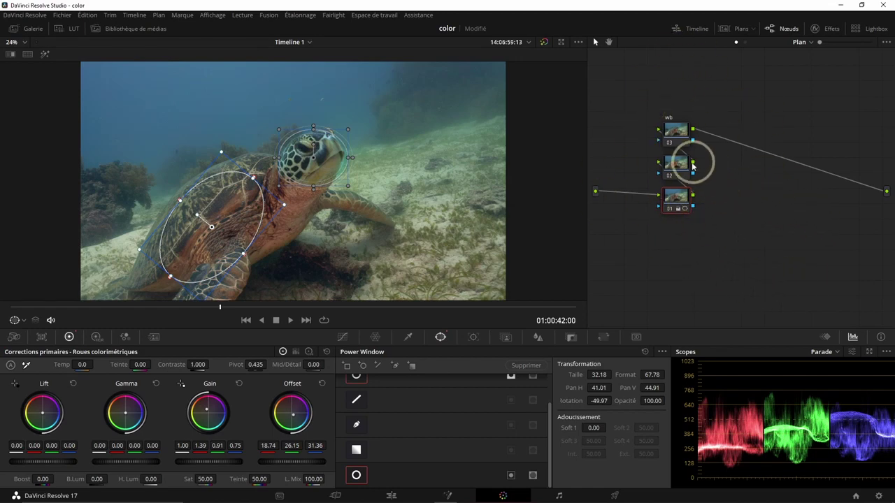
scroll(439, 426, up, 3)
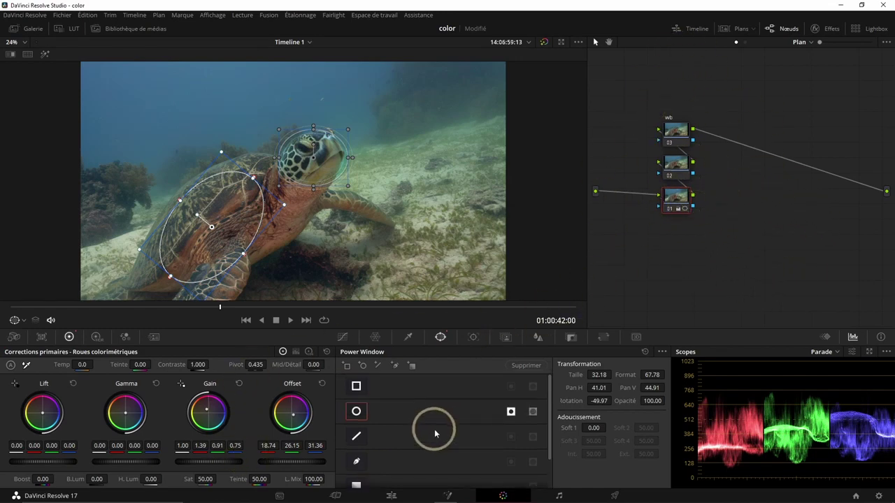
scroll(433, 428, down, 3)
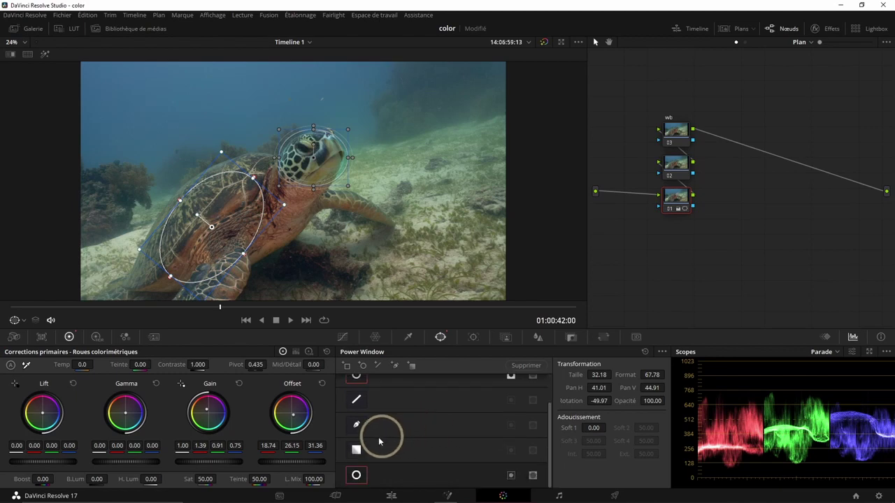
Return to the single non-inverted head window, move it to Pan 51.64 and 52.52, rotate it to -25.20, and select node 02
click(297, 160)
mouse_move(300, 162)
mouse_down()
mouse_move(313, 253)
mouse_move(429, 157)
mouse_move(352, 176)
mouse_move(309, 169)
mouse_move(317, 167)
mouse_up()
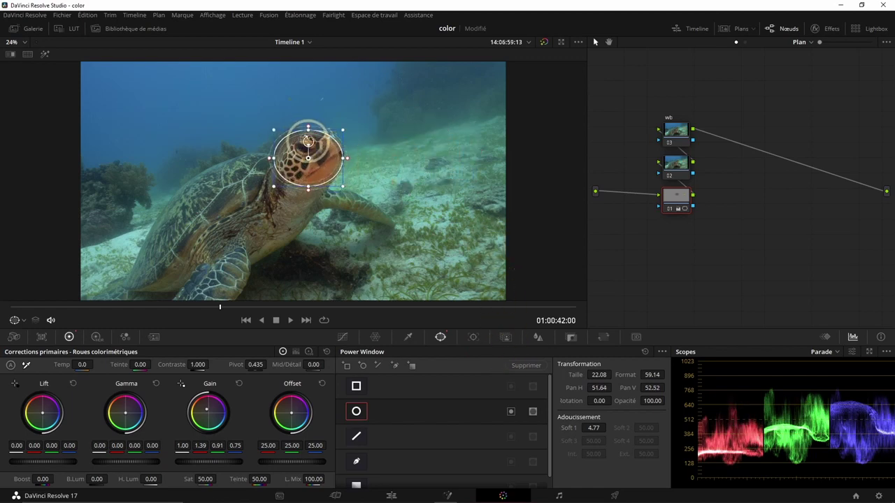
drag(309, 142, 300, 145)
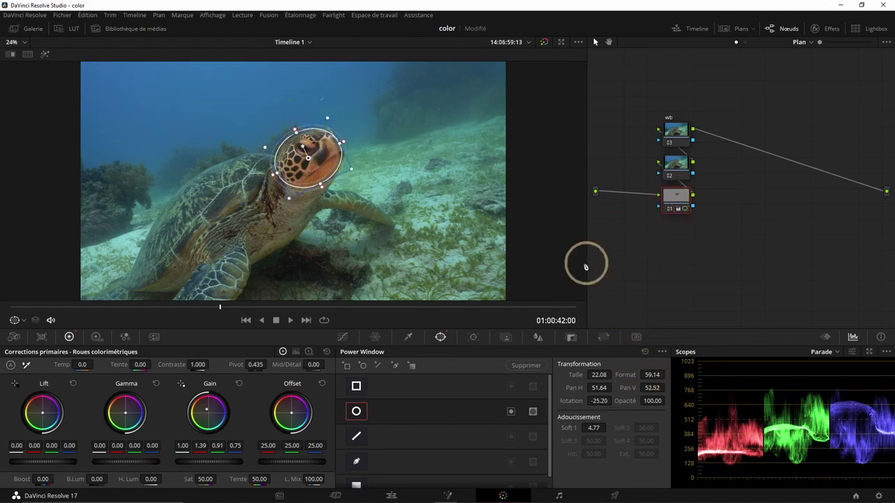
click(675, 163)
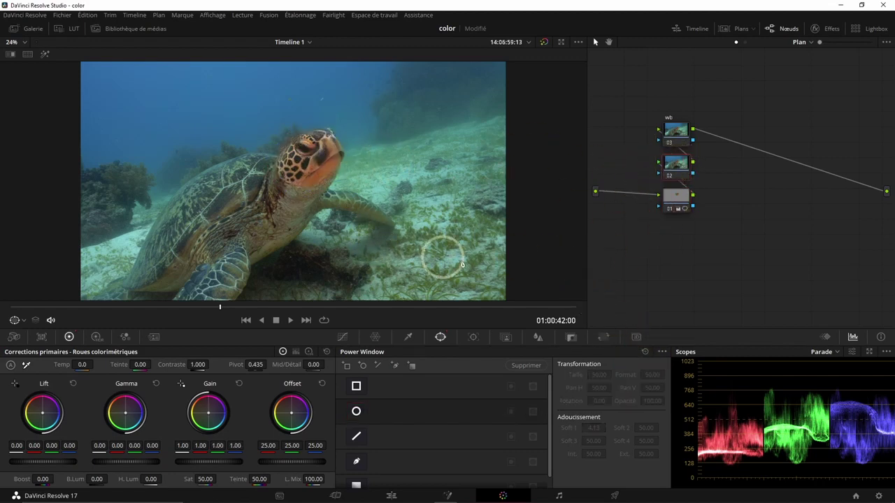
Reset all grades and windows on node 01
click(684, 200)
right_click(683, 198)
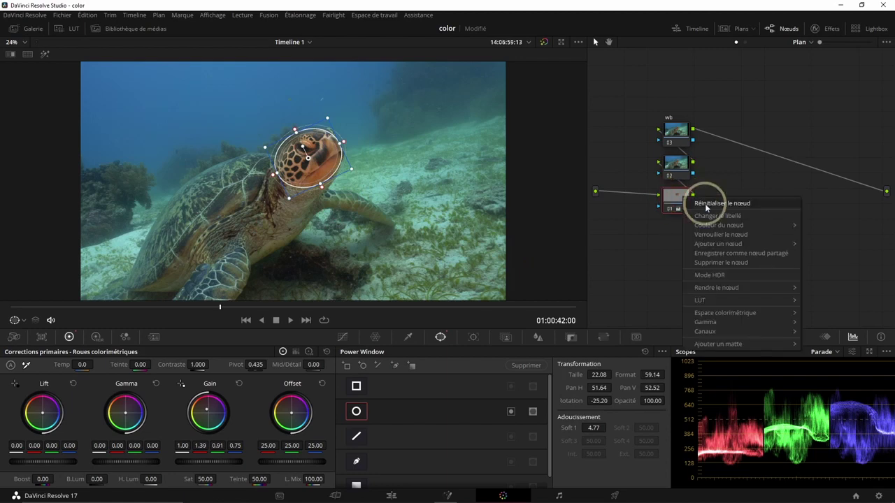
click(706, 205)
Show the Tracker palette, and create a Person Magic Mask with a stroke along the turtle's neck, tracked forward
click(474, 338)
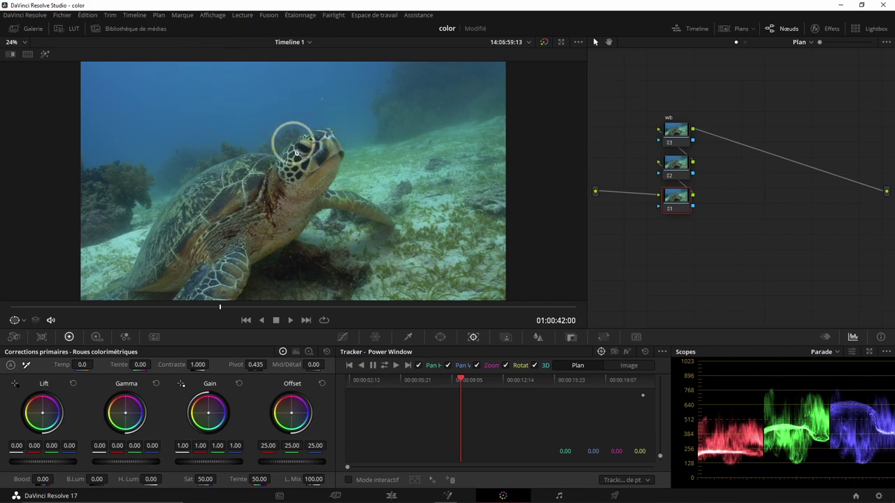
click(506, 337)
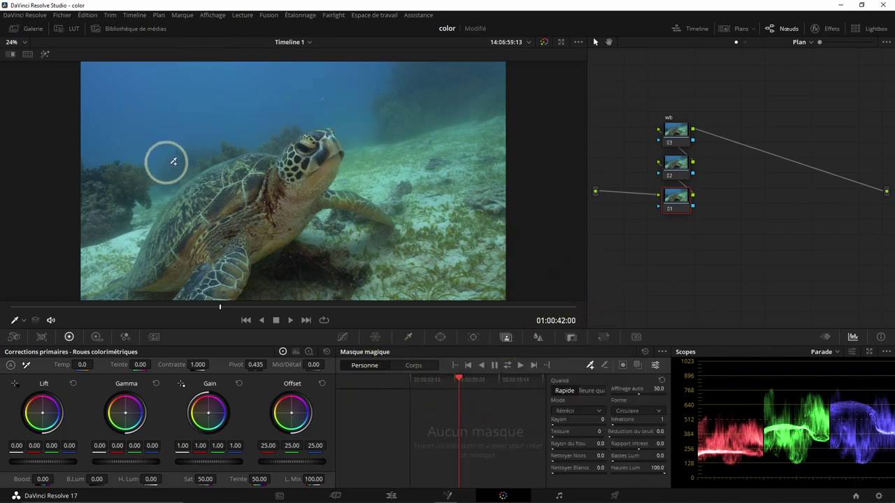
drag(249, 216, 286, 189)
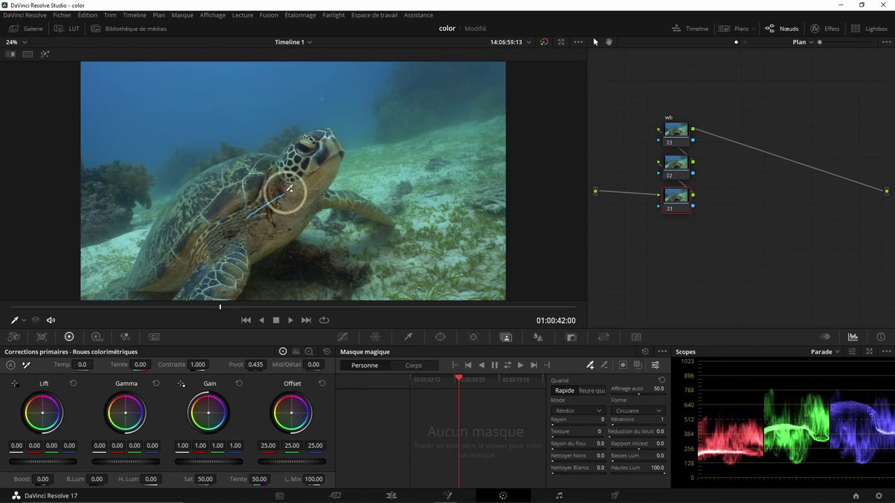
click(520, 366)
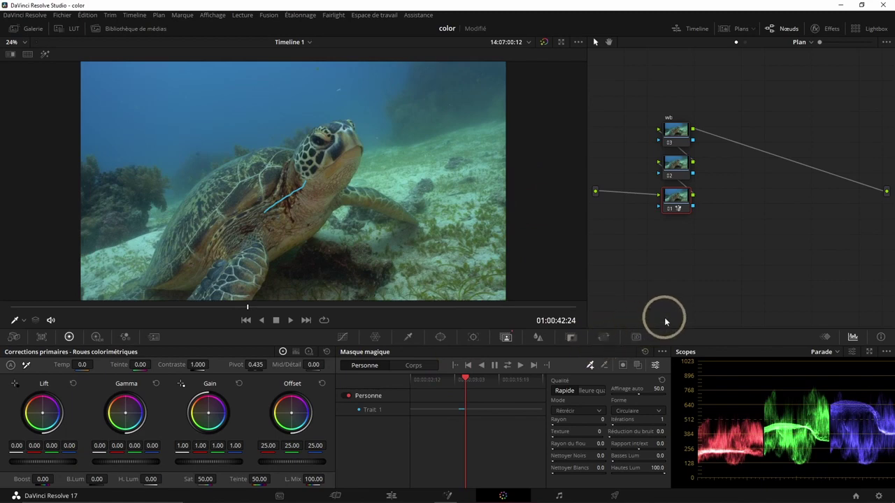
Sharpen node 01 by setting the linked Blur radius to 0.42, and bring up the input sizing settings
click(528, 334)
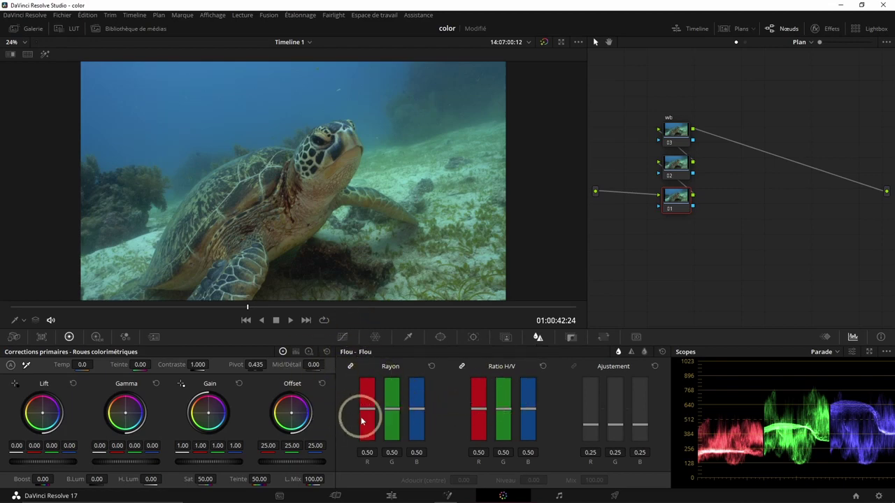
mouse_move(365, 413)
mouse_down()
mouse_move(368, 375)
mouse_move(388, 484)
mouse_move(373, 420)
mouse_move(380, 418)
mouse_up()
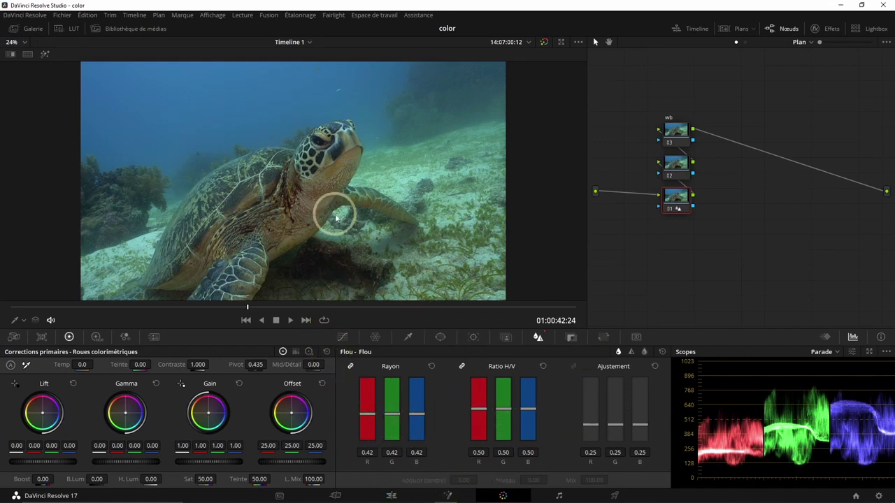
click(603, 337)
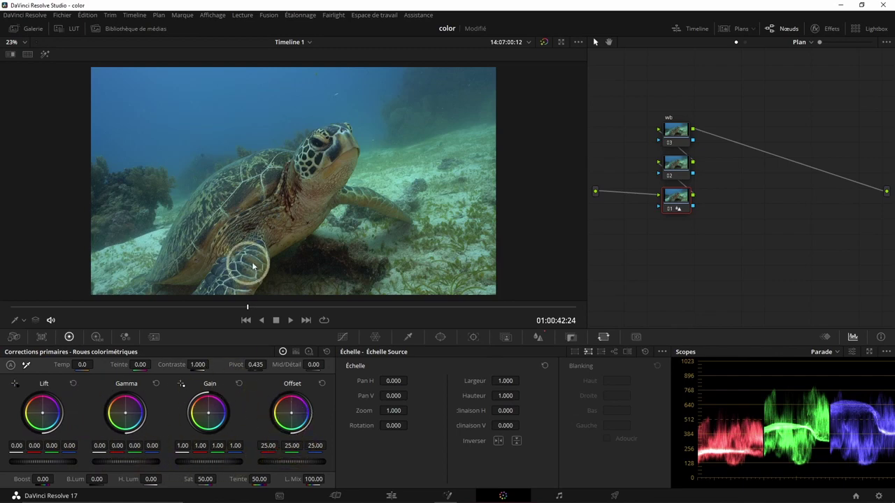
scroll(253, 265, down, 2)
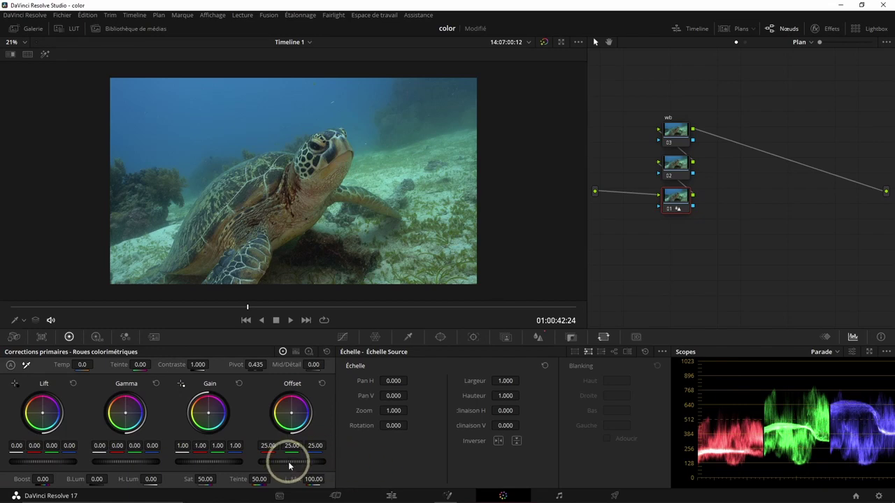
Try raising the Offset to about 43.05 and lowering its red channel to 15.37, and undo both changes
drag(295, 462, 807, 439)
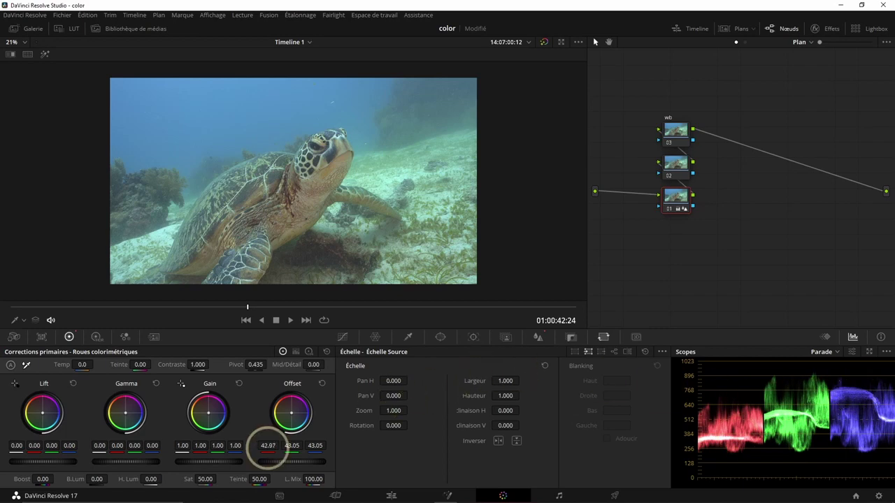
drag(268, 445, 104, 452)
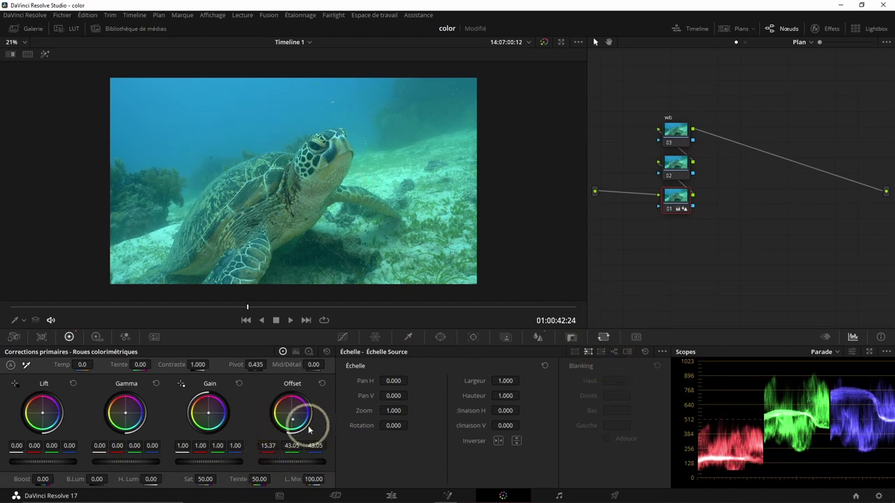
key(ctrl+z)
key(ctrl+z)
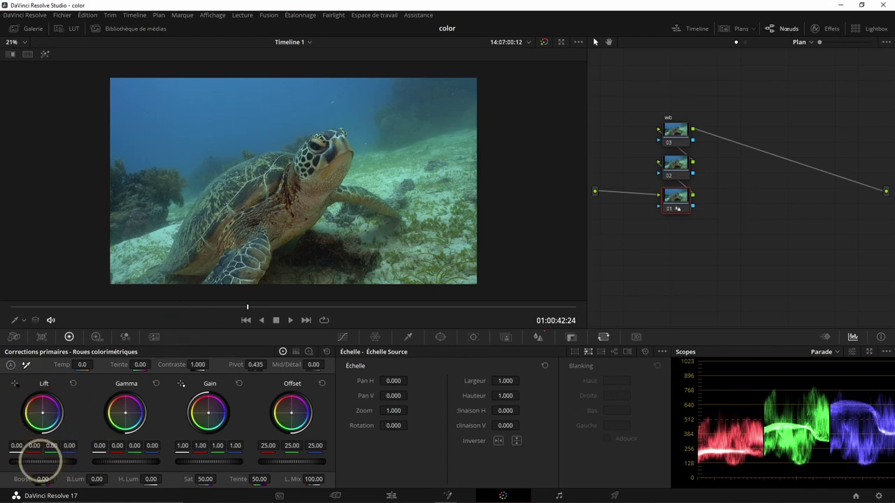
Increase node 01's contrast by setting the master Lift to -0.02 and the master Gain to 1.11
drag(42, 461, 14, 456)
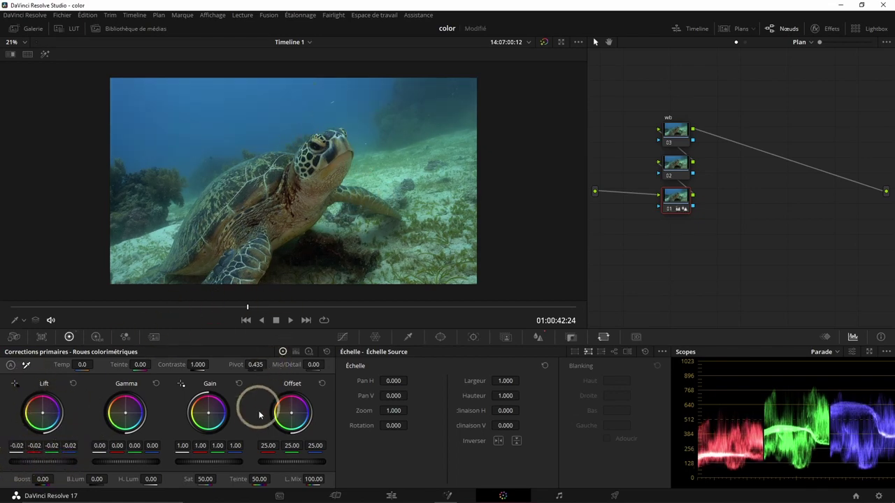
drag(209, 455, 272, 457)
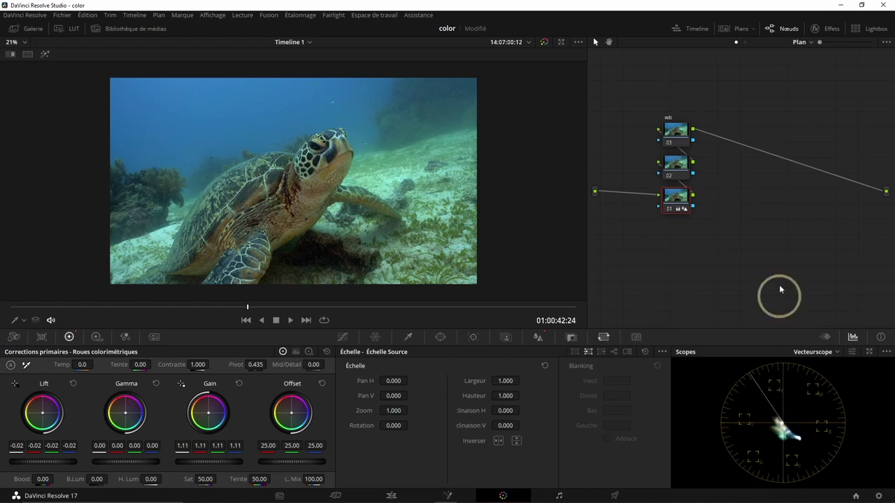
Switch the scope to the waveform (Oscilloscope) display and raise the blue Offset channel to 68.76
click(828, 351)
click(814, 395)
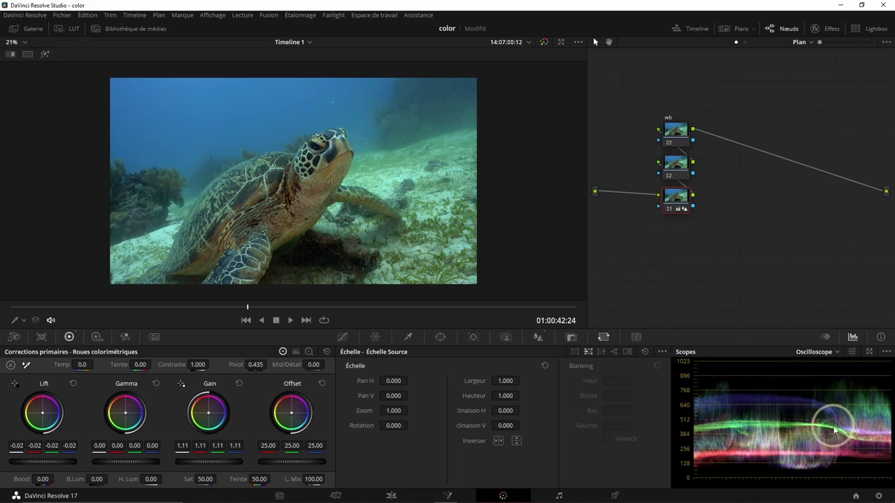
drag(315, 445, 738, 409)
Reset all grades on node 01 and set the scope to the Parade display
right_click(672, 195)
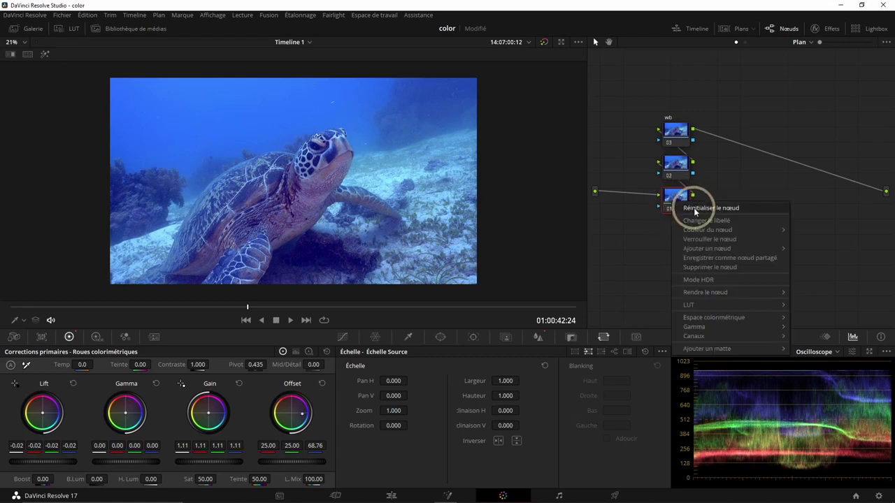
click(686, 239)
click(836, 352)
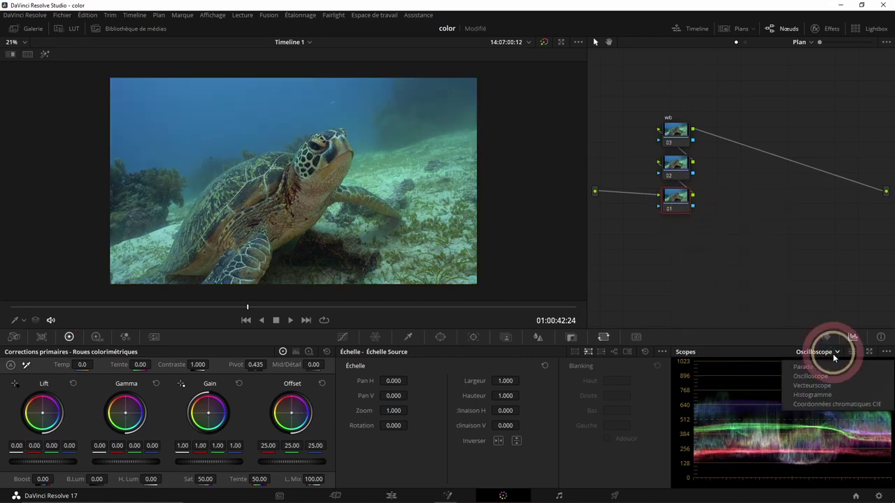
click(811, 368)
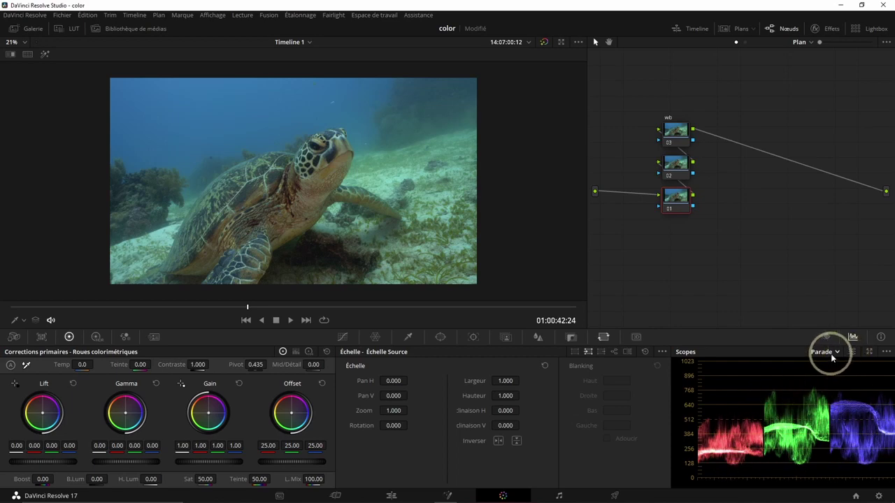
Open the scopes in a floating window, move it below the viewer, and set its second scope to Oscilloscope
click(871, 355)
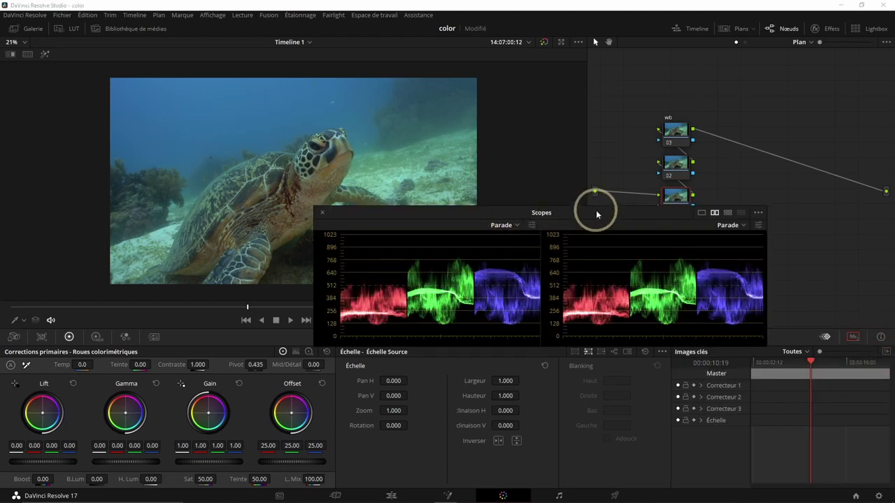
drag(596, 213, 630, 341)
click(773, 354)
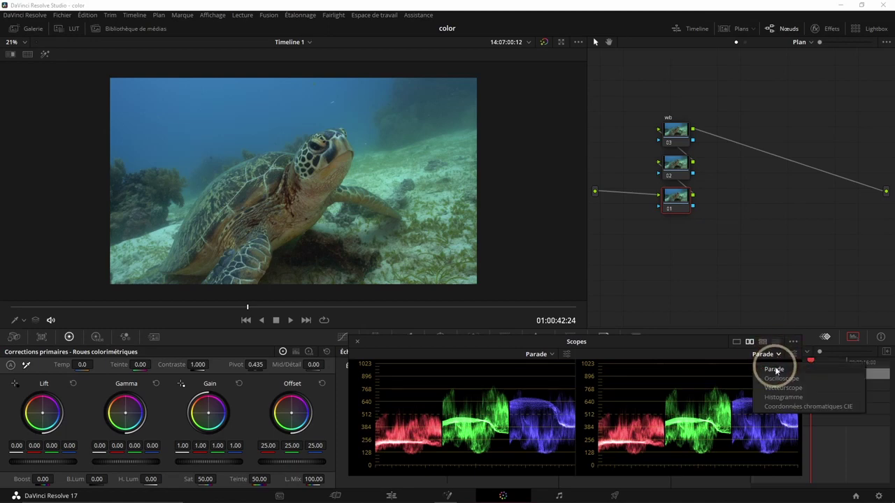
click(780, 379)
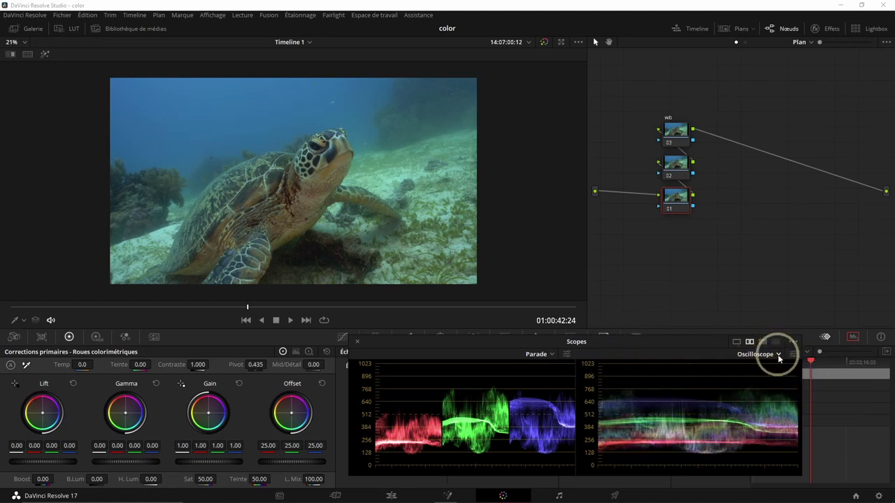
Set the floating window's second scope to Histogramme and test it by raising the master Gain to 1.56 and lowering the master Lift
click(777, 354)
click(767, 400)
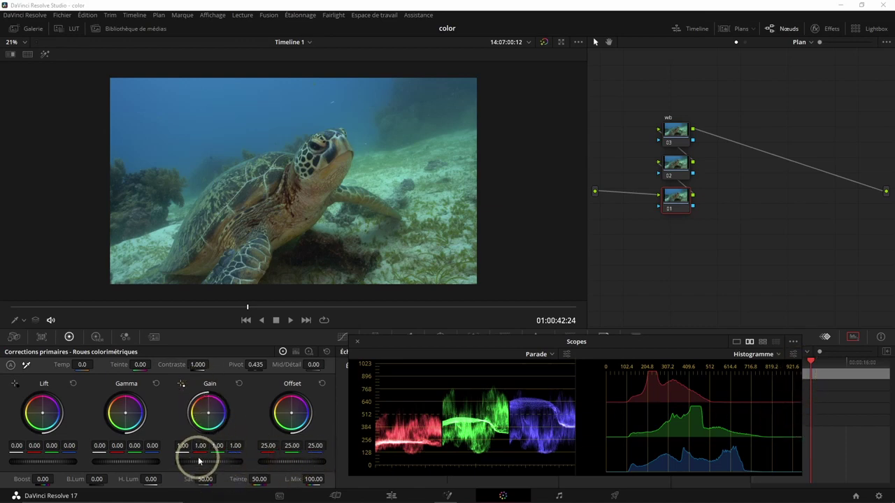
drag(199, 465, 424, 459)
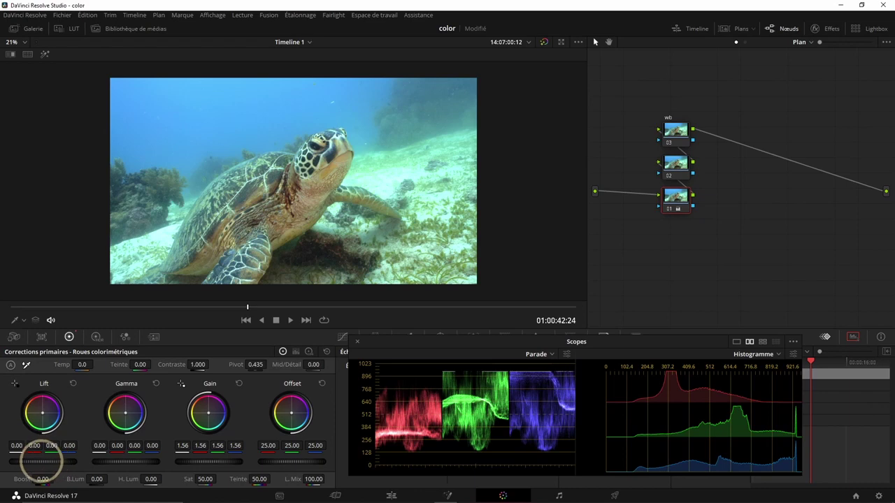
drag(42, 462, 15, 465)
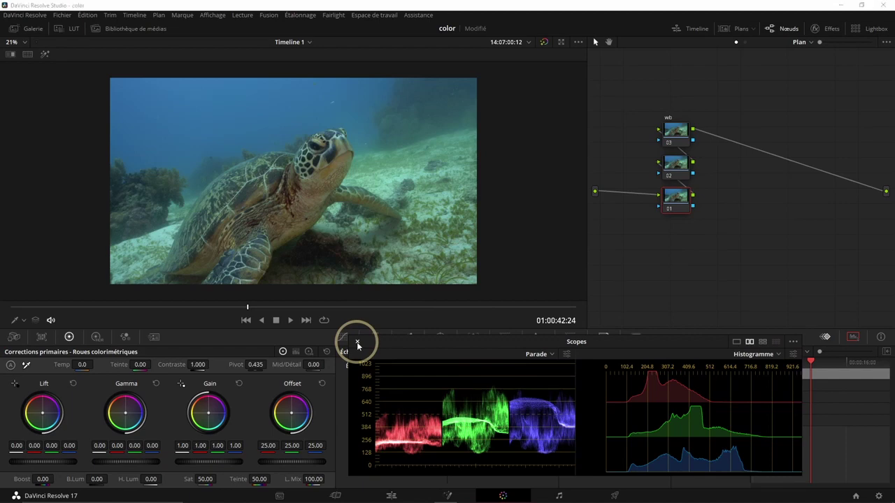
Close the floating scopes window and display the custom curves palette
click(357, 343)
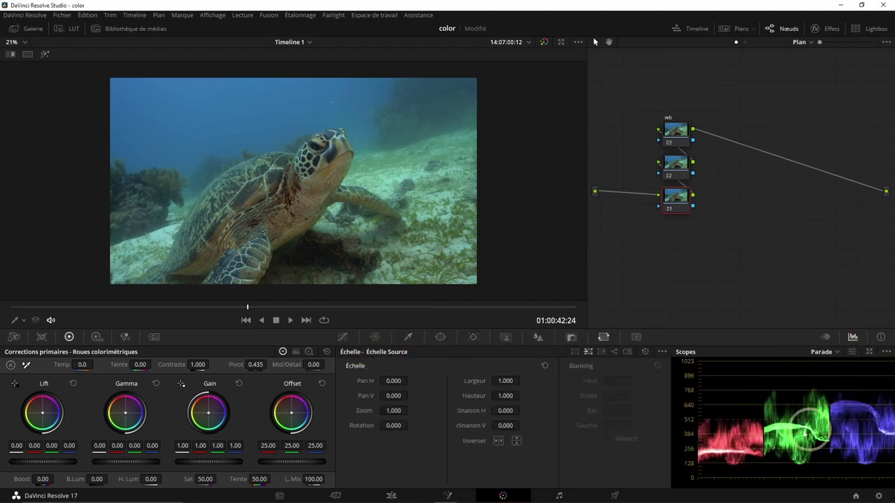
click(343, 337)
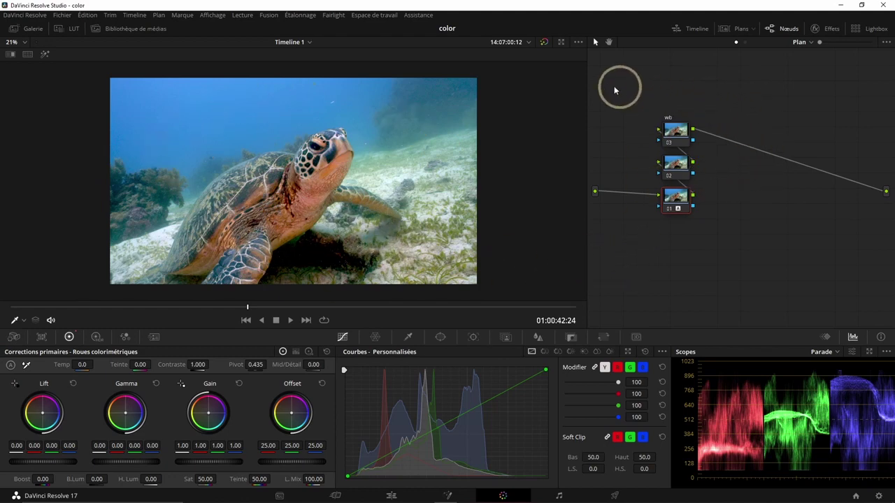
Compare the image before and after balancing by toggling the overall grade bypass and node 01 off and on
click(544, 43)
click(545, 44)
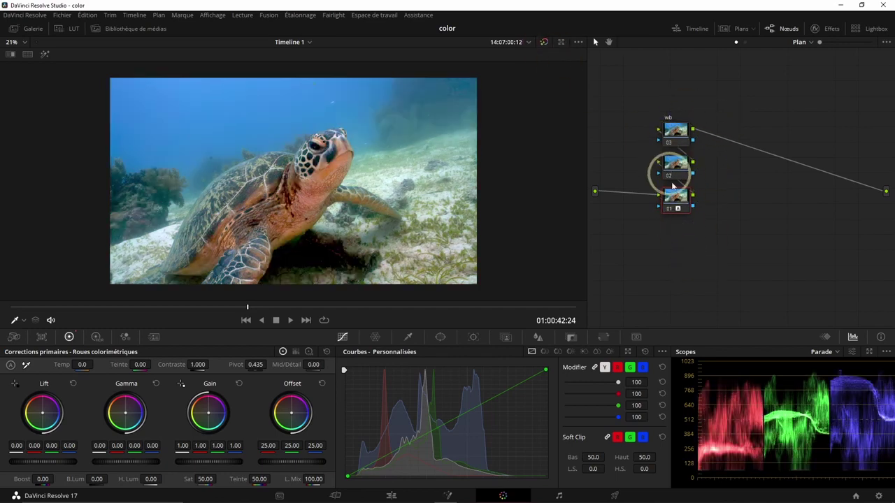
click(670, 209)
click(671, 209)
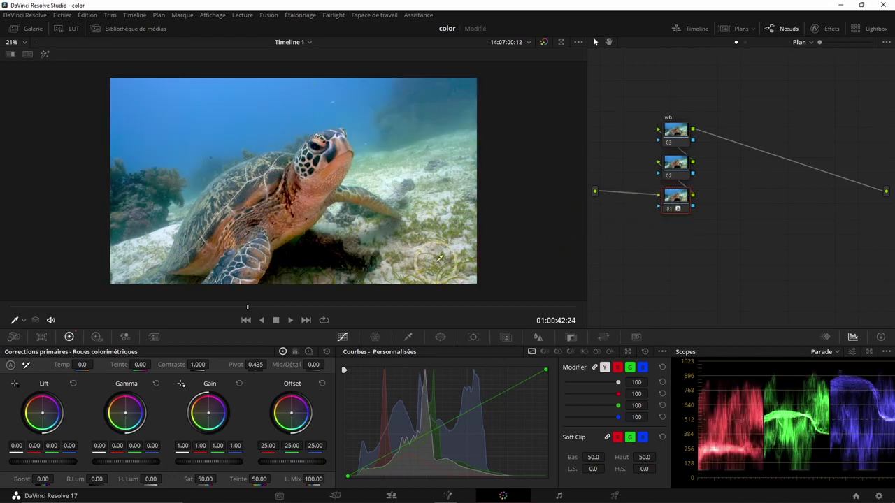
Reset node 01
right_click(692, 203)
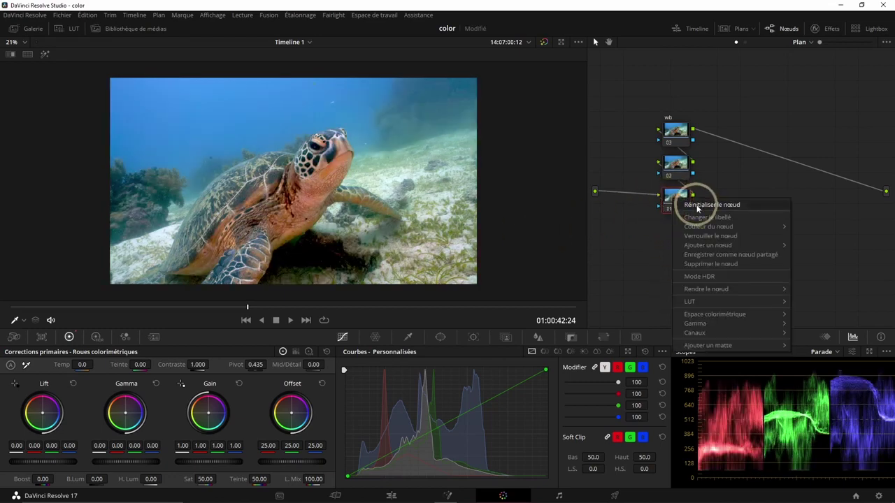
click(697, 206)
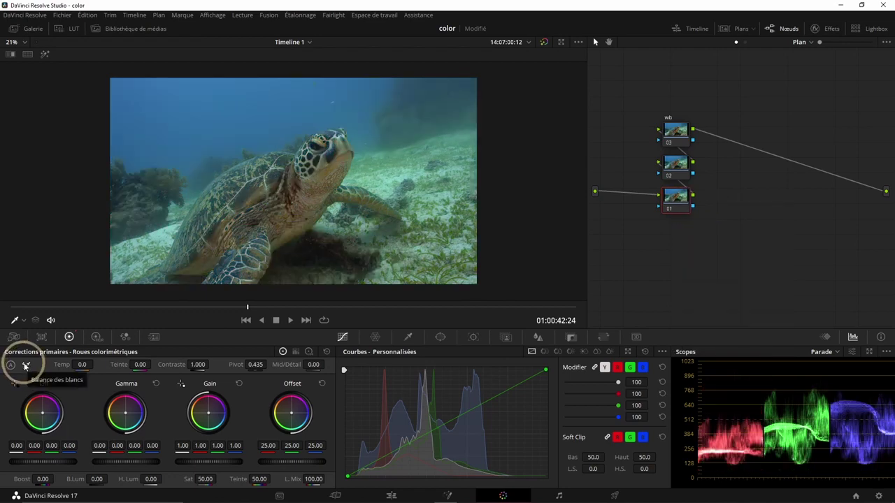
Try white-balancing node 01 from the area beside the turtle's shell with Temp lowered to 70.3, and undo both changes
click(26, 365)
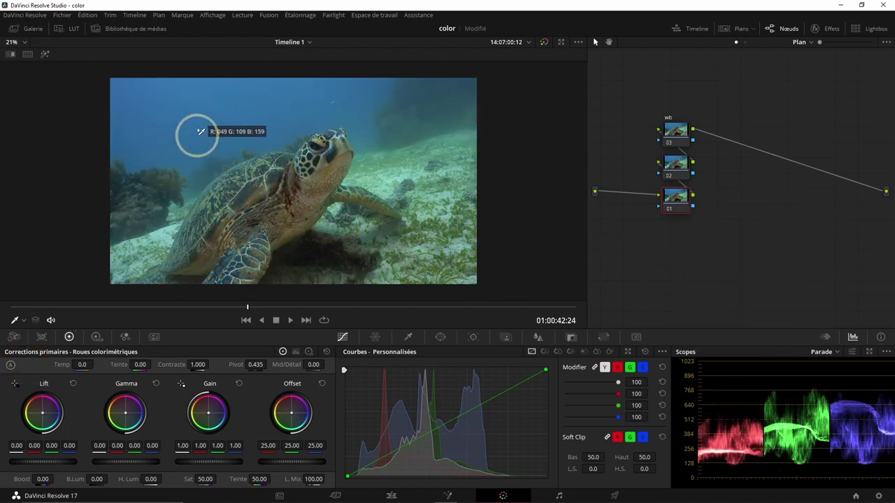
click(166, 233)
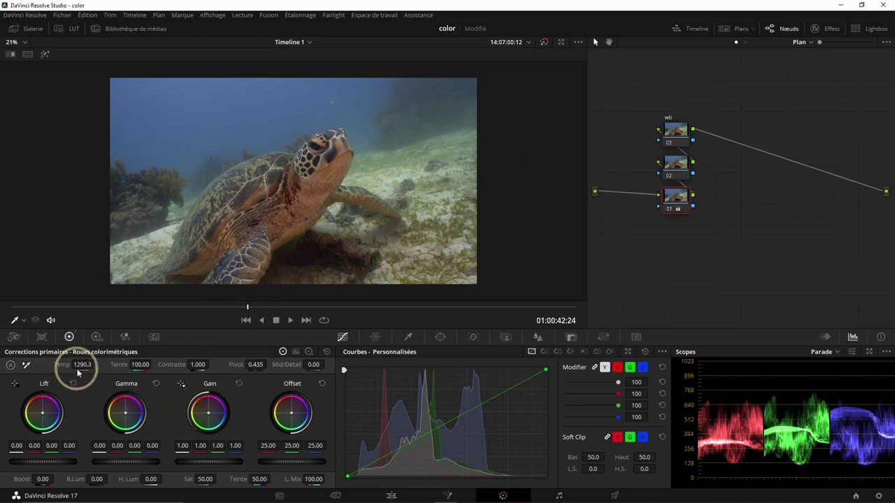
drag(82, 364, 19, 372)
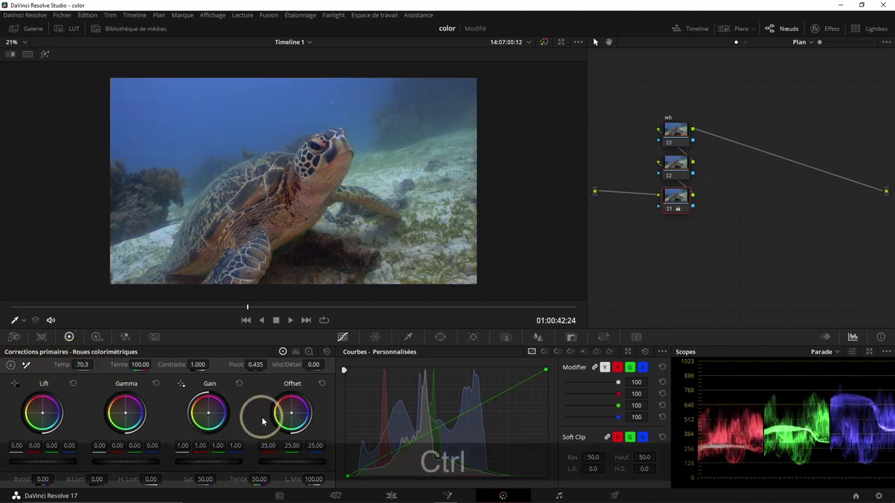
key(ctrl+z)
key(ctrl+z)
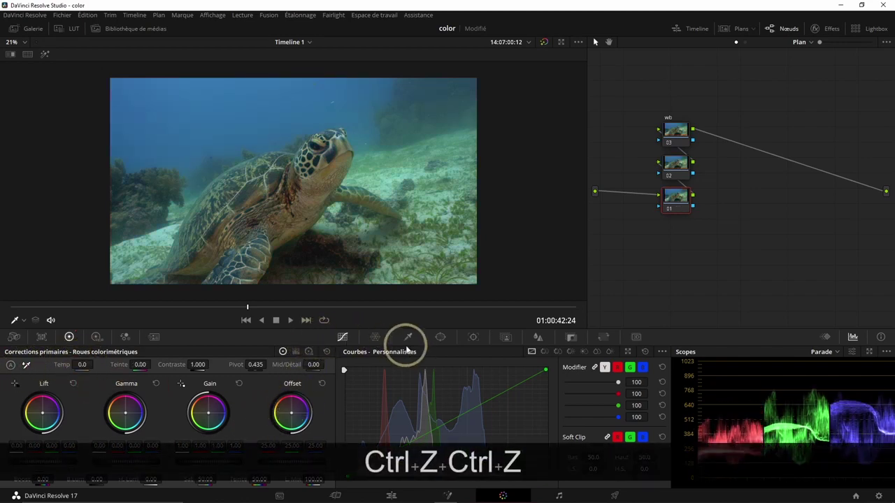
Try a lower Tint and a Contrast of 0.678 on node 01, resetting each to its default
drag(140, 364, 95, 373)
double_click(117, 365)
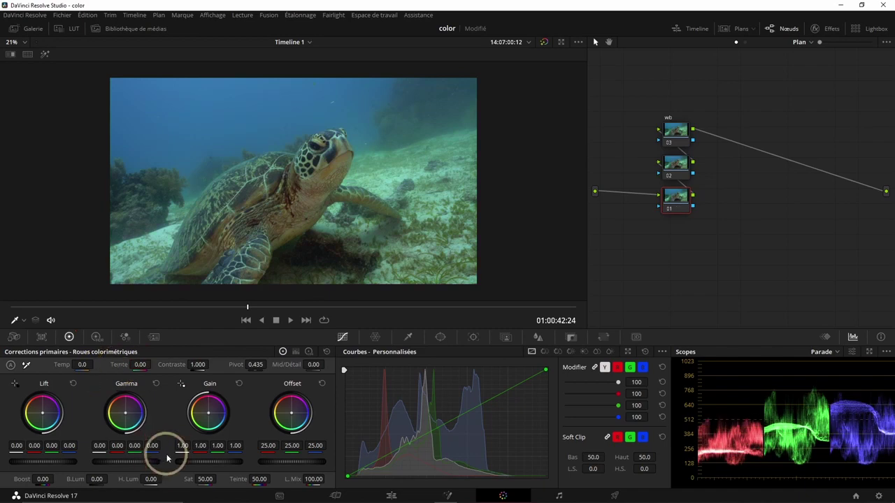
drag(199, 365, 125, 373)
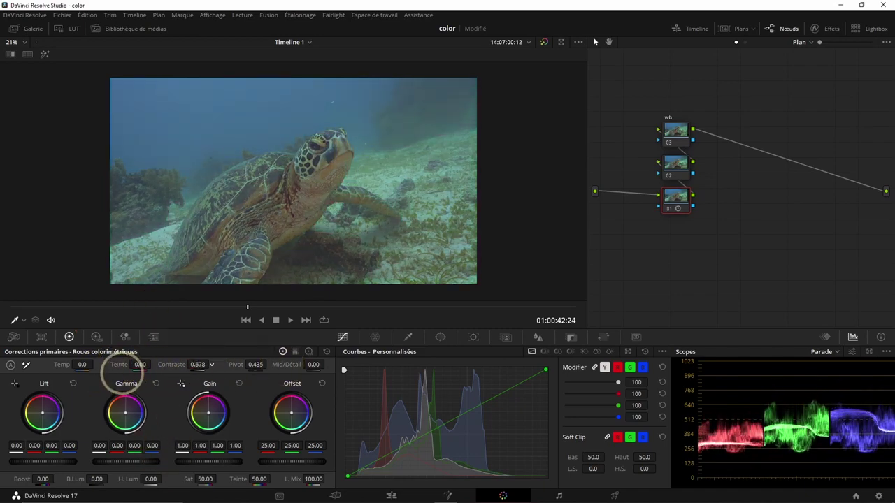
double_click(175, 364)
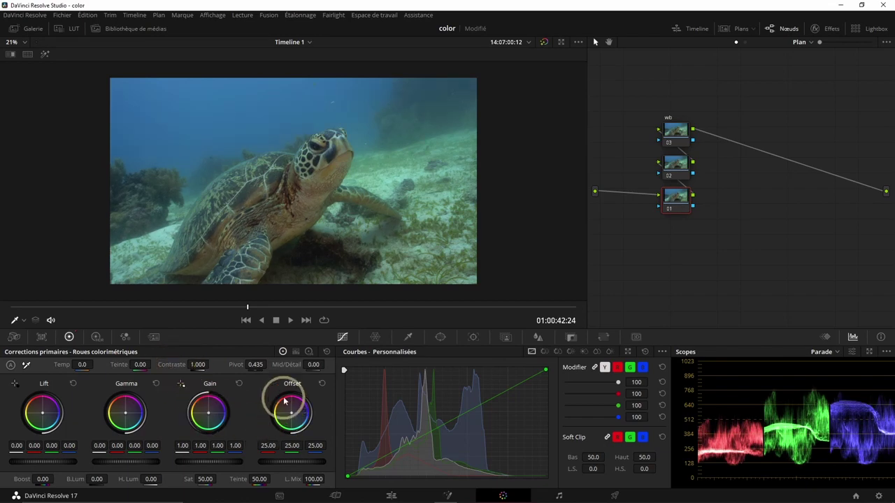
Try varying the Midtone Detail of node 01, including a setting of -64.50, and reset it to default
drag(309, 365, 409, 370)
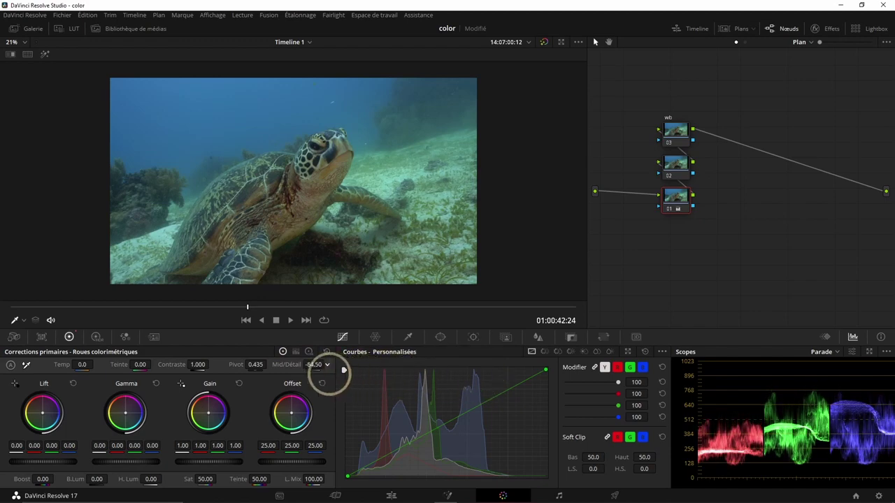
double_click(287, 364)
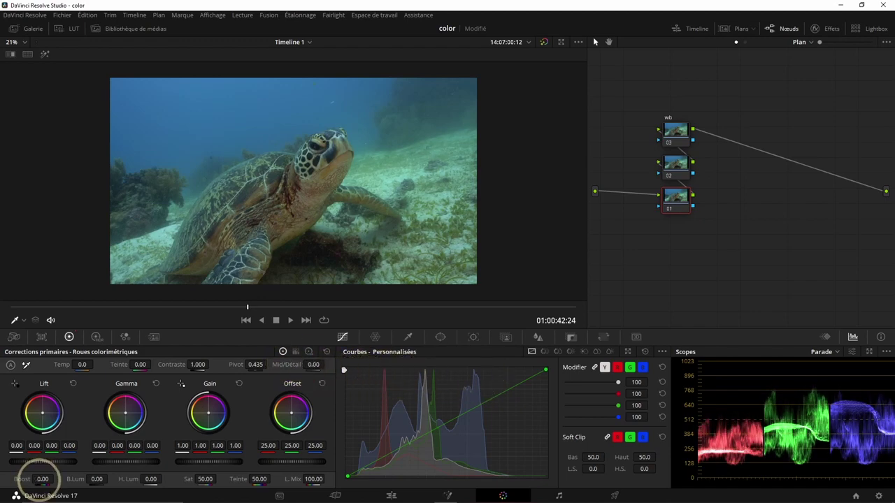
Try Color Boost on node 01 at 100, 16.50 and -100, and return it to 0
drag(42, 478, 836, 417)
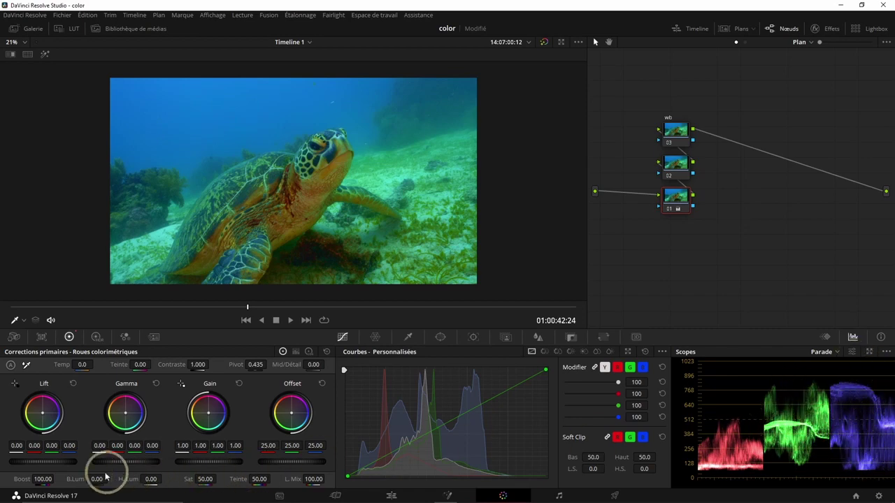
drag(42, 479, 411, 250)
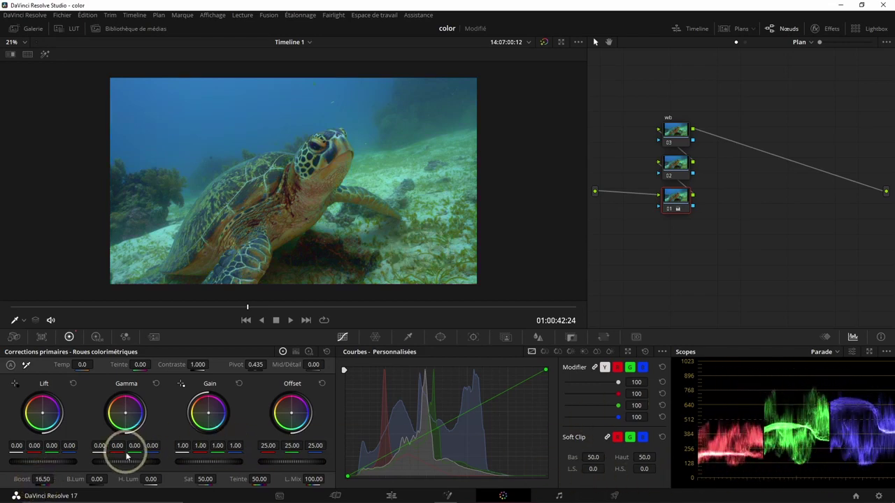
drag(42, 479, 131, 478)
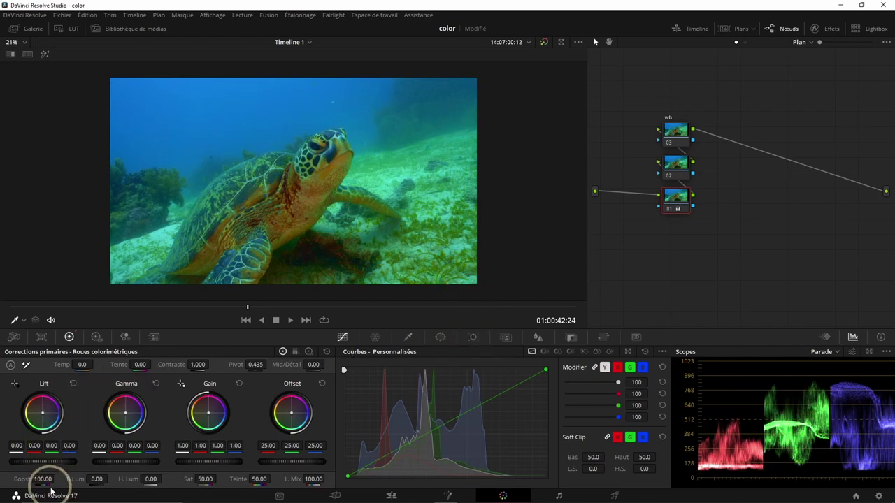
drag(45, 480, 281, 265)
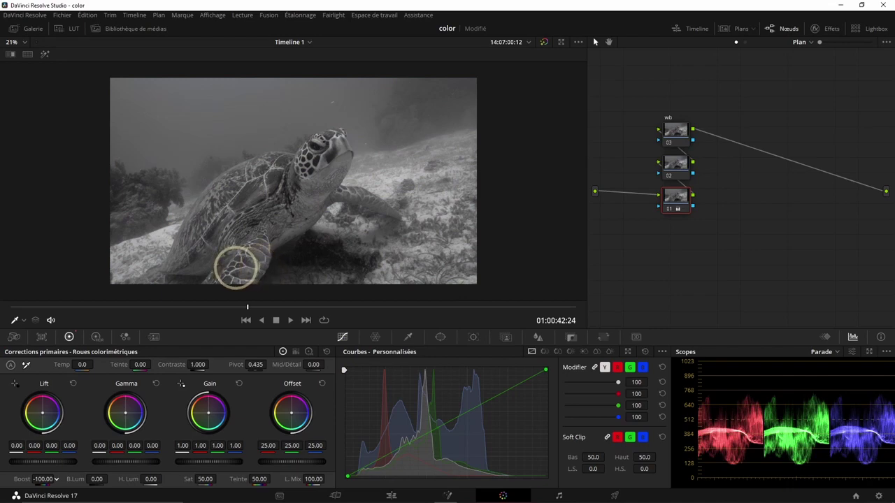
drag(236, 268, 39, 480)
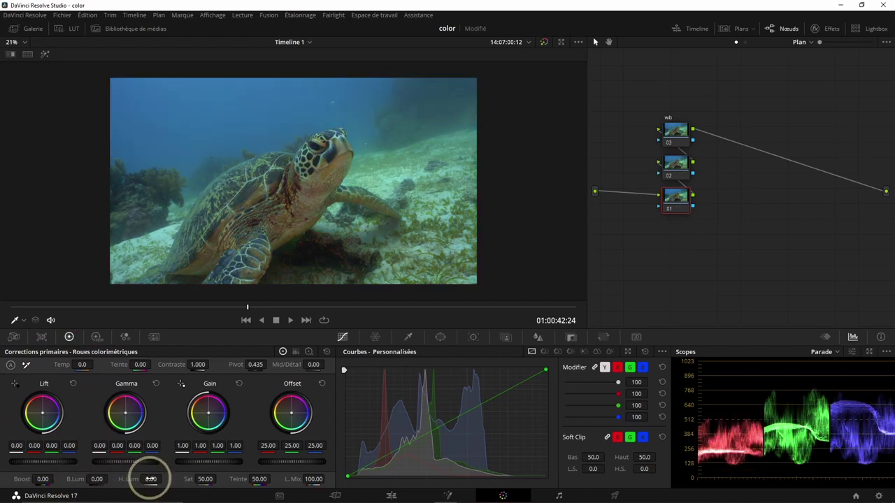
Try raising the Highlights of node 01 to 100 and reset them to default
drag(150, 479, 203, 480)
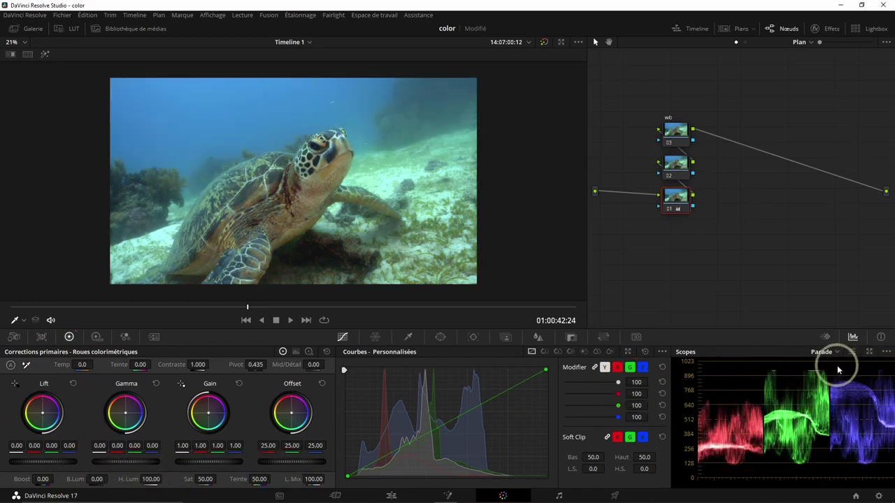
double_click(129, 479)
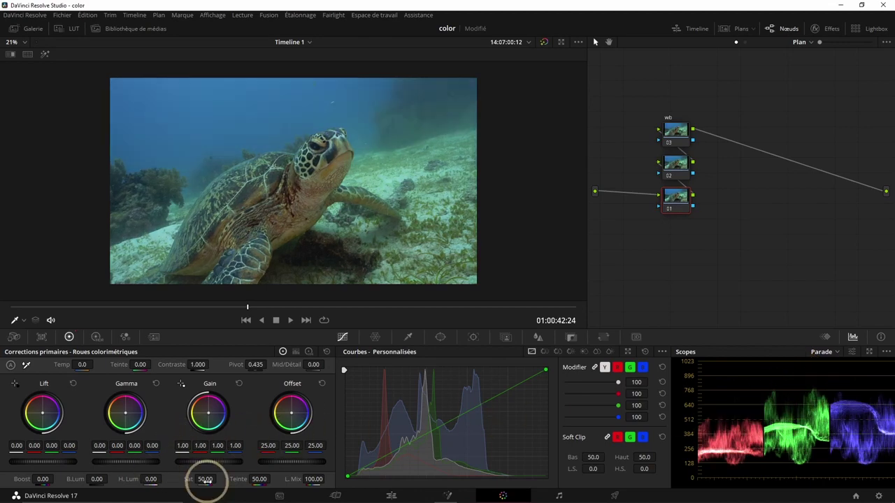
Try the Saturation of node 01 at 100 and at 0, and reset it to default
drag(205, 480, 487, 478)
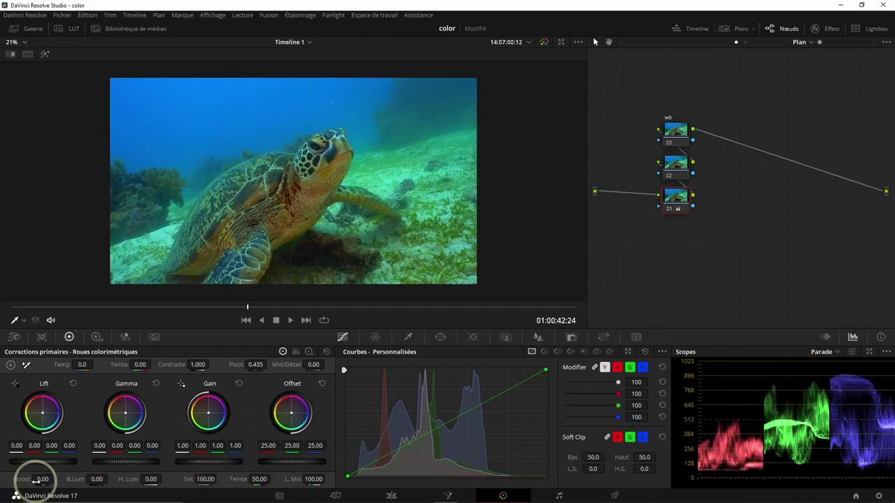
drag(215, 480, 358, 256)
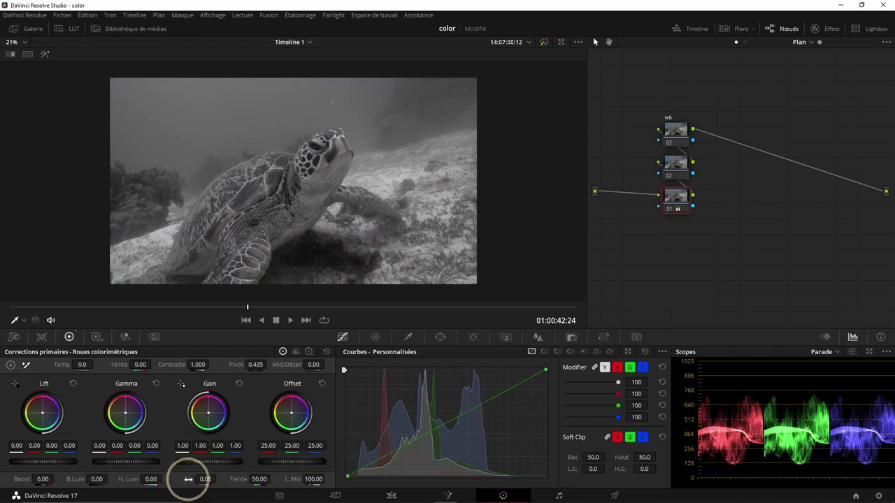
double_click(188, 480)
Try shifting the Hue of node 01 to 41.00 and to 19.60, and reset it to default
drag(257, 481, 202, 483)
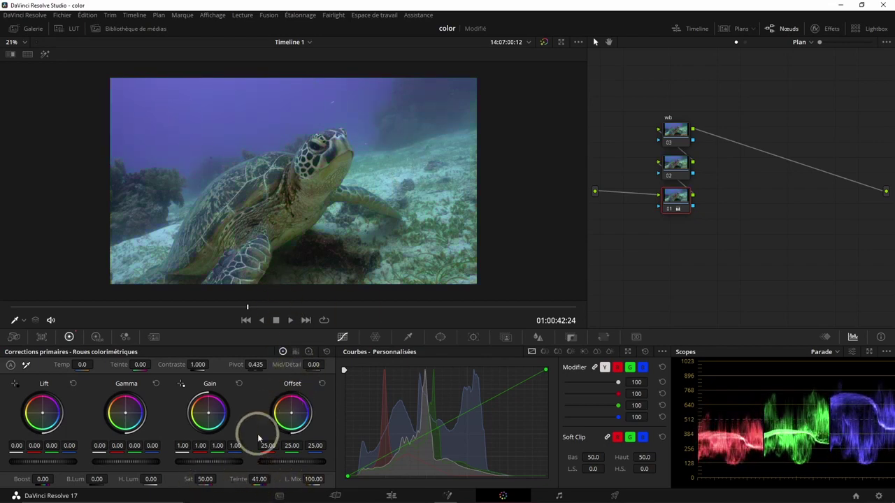
drag(268, 479, 234, 480)
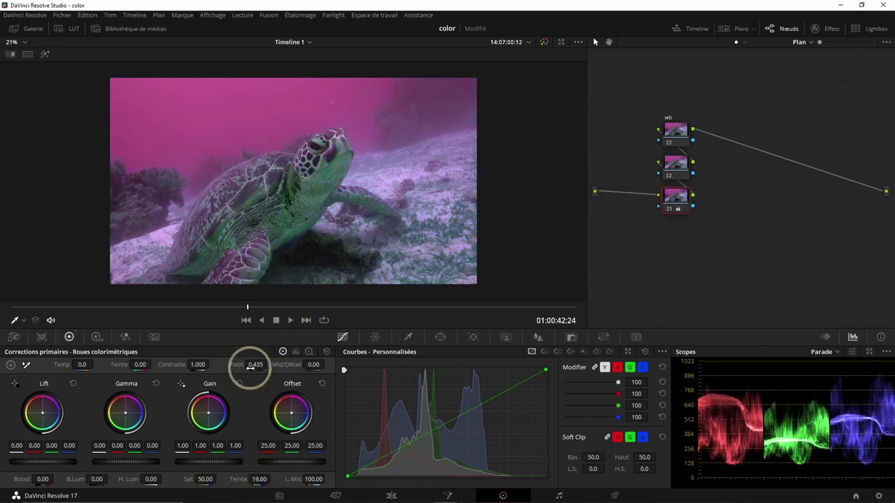
double_click(239, 479)
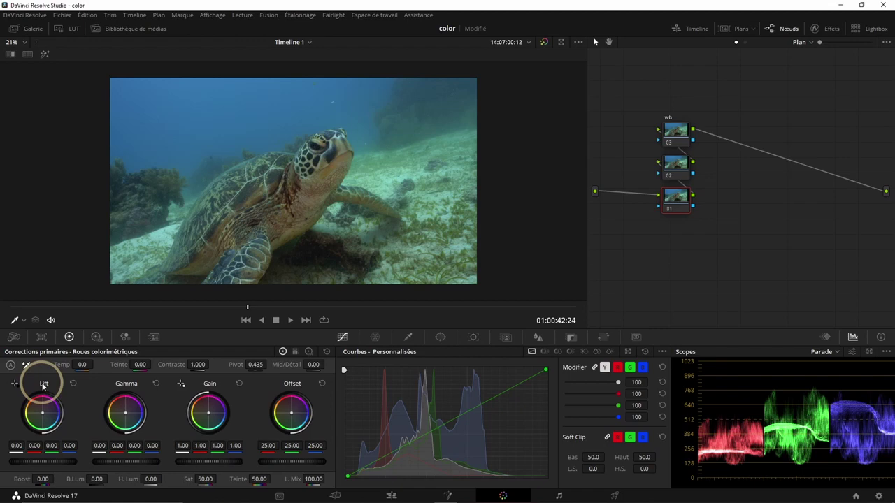
Try a master Lift of -0.04 and an Offset of 33.95 with blue at 14.43, and reset both wheels
drag(35, 460, 4, 458)
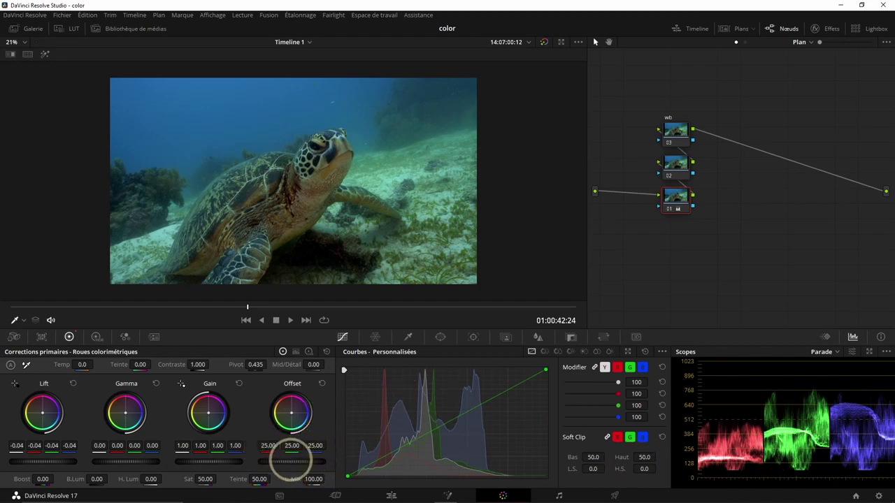
drag(297, 459, 509, 443)
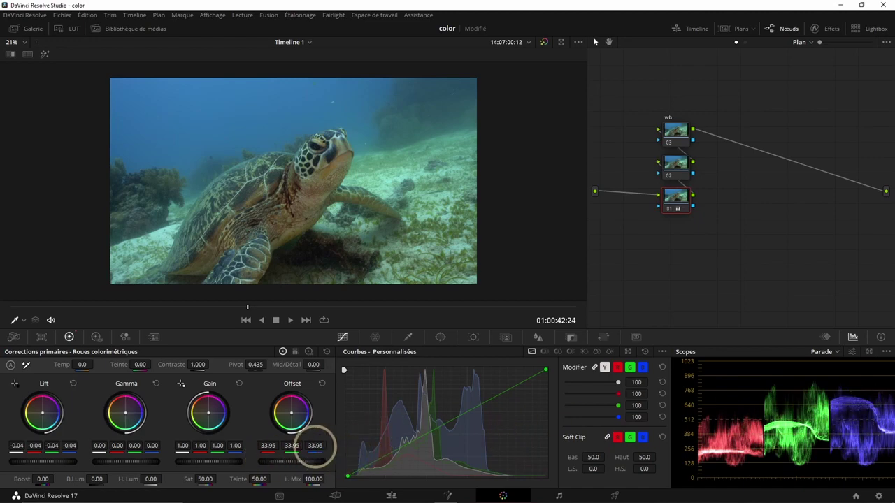
drag(315, 446, 202, 454)
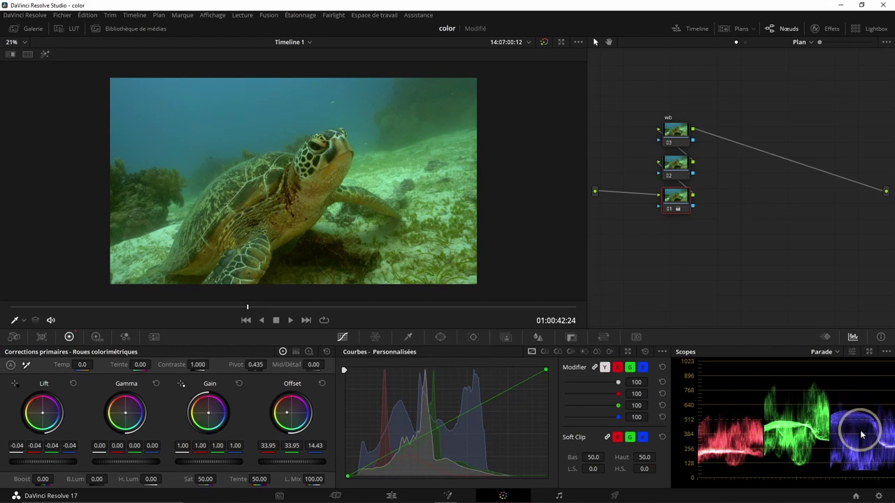
click(322, 383)
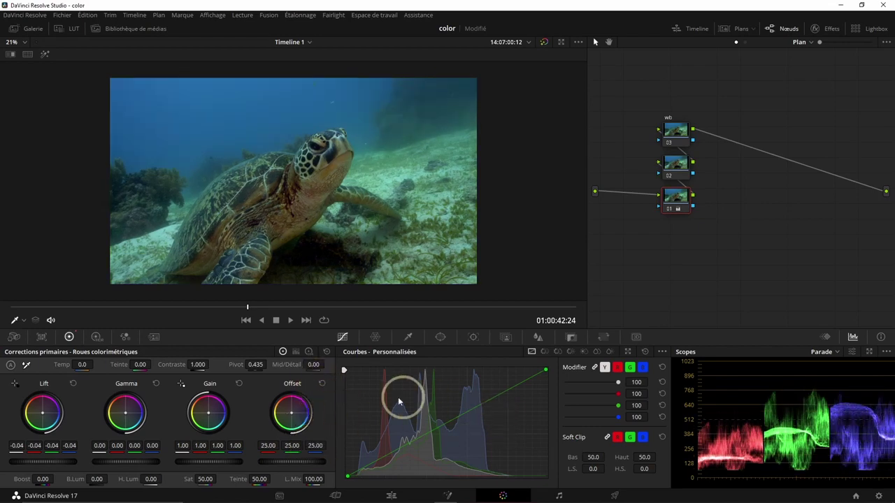
click(72, 383)
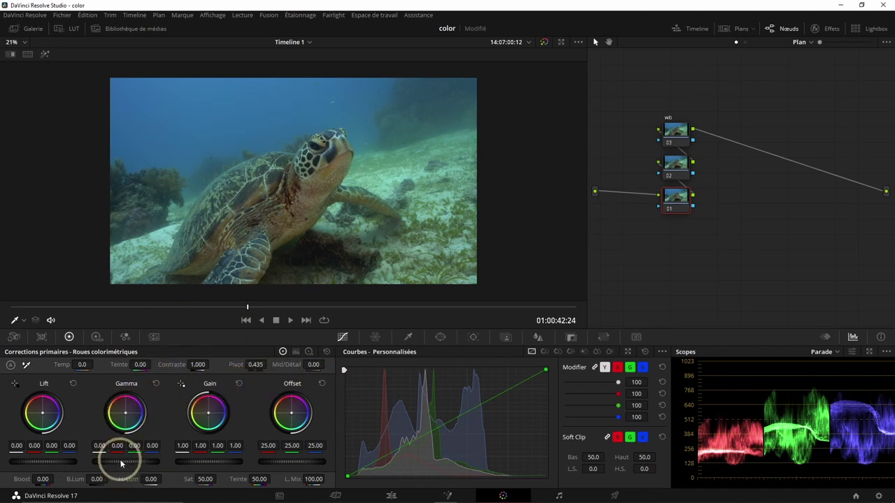
Raise the master Gamma of node 01 to 0.09, lower its Lift to -0.04 and raise its Gain to 1.22
drag(120, 461, 164, 460)
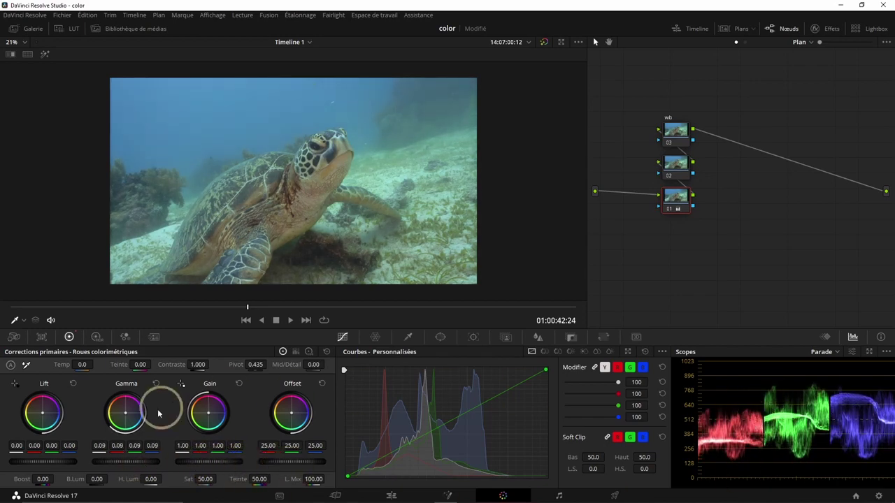
drag(59, 461, 29, 463)
drag(441, 252, 57, 464)
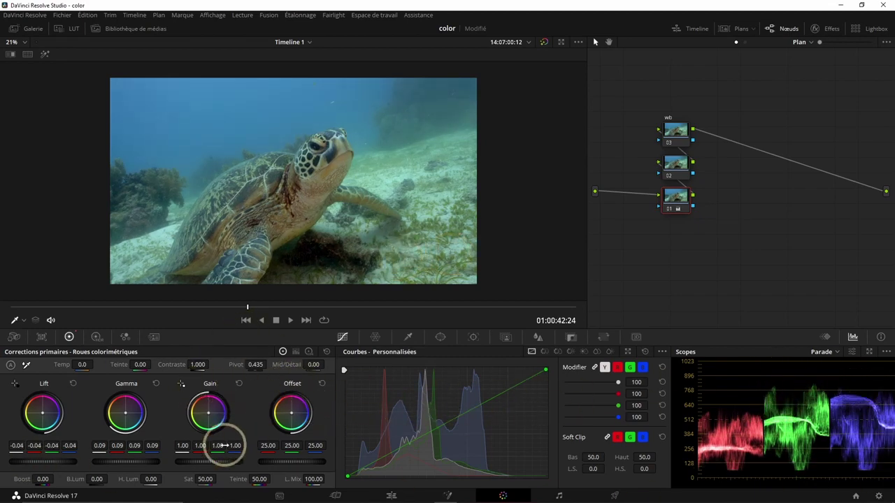
drag(200, 459, 244, 458)
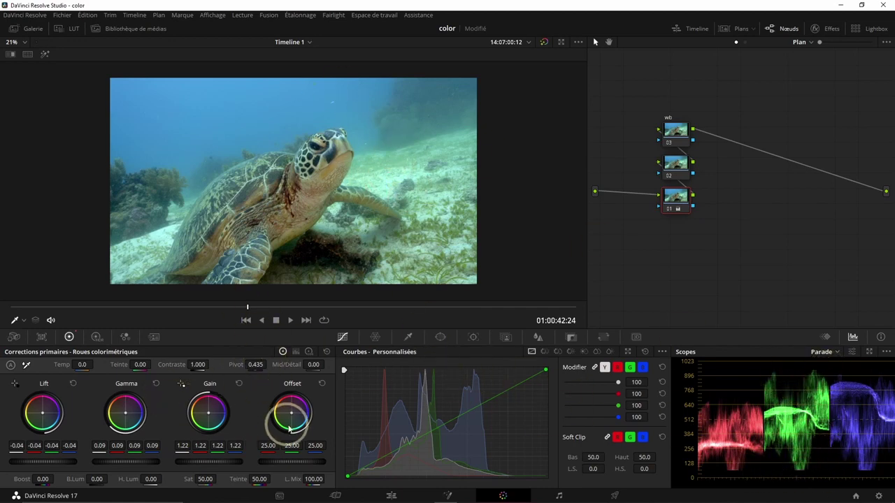
Fine-tune node 01 to a master Lift of -0.05 and a Gamma of 0.08, and try a lower Offset
drag(20, 460, 17, 460)
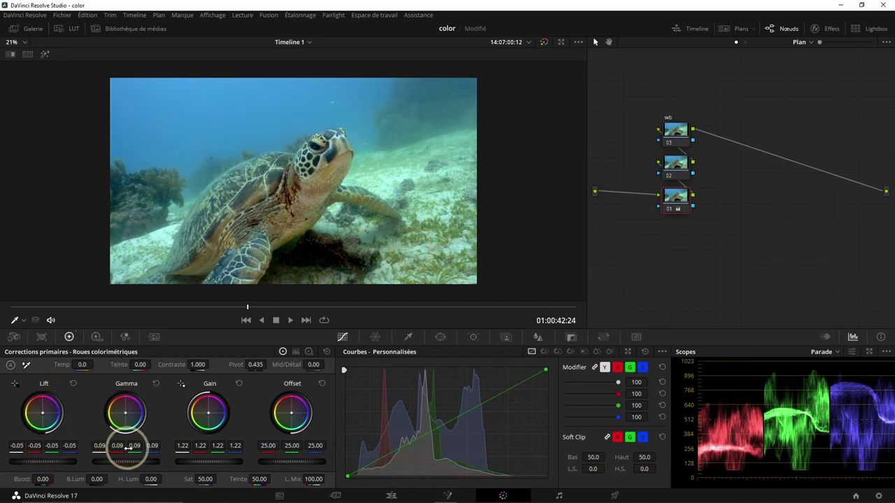
drag(130, 462, 101, 458)
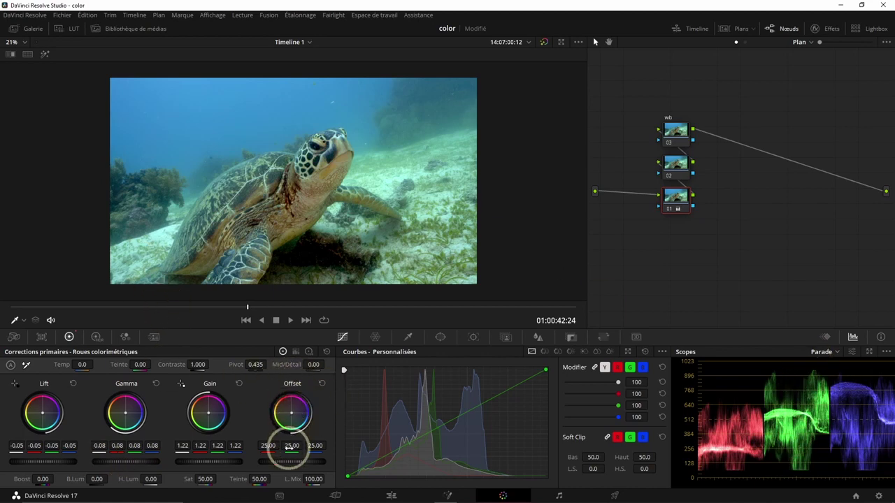
drag(292, 449, 236, 449)
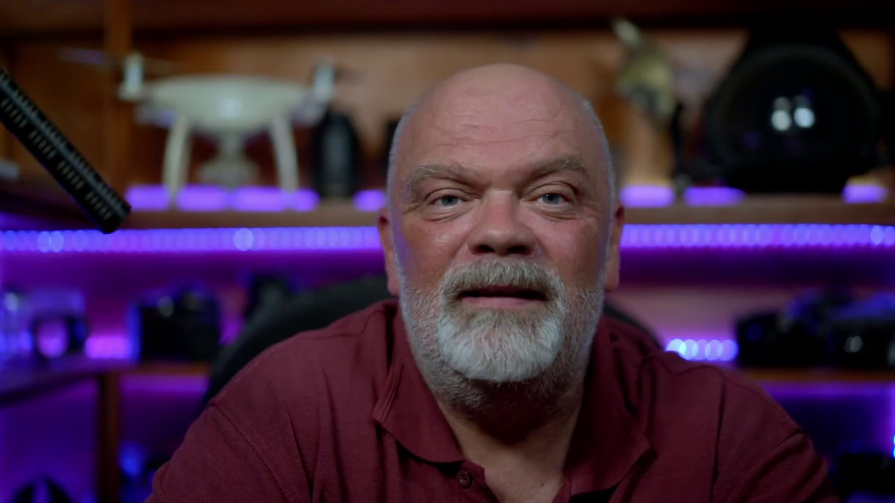